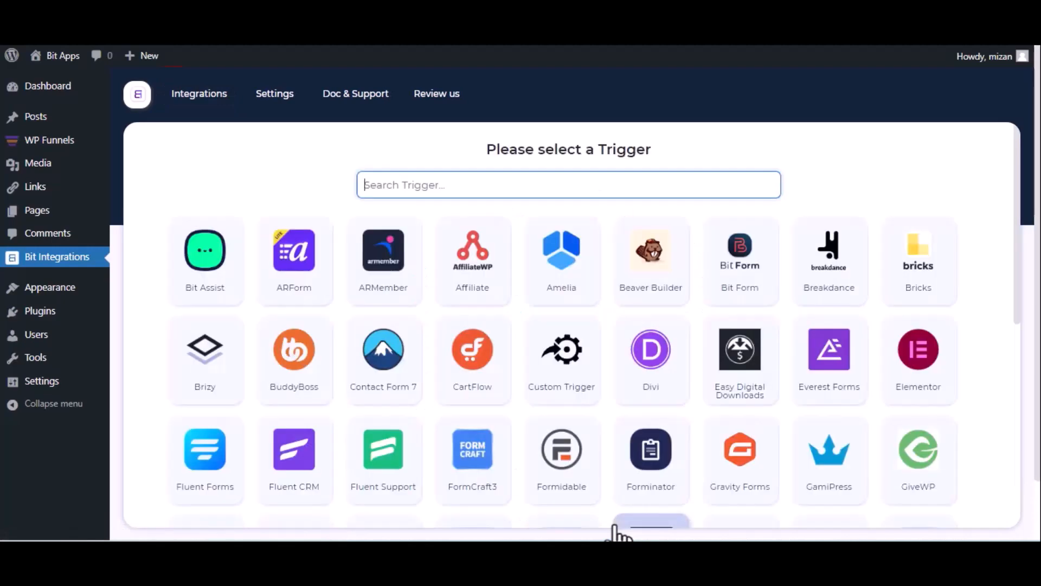
Pick WPFunnels as the trigger, copy its webhook URL and start fetching data
type("wp")
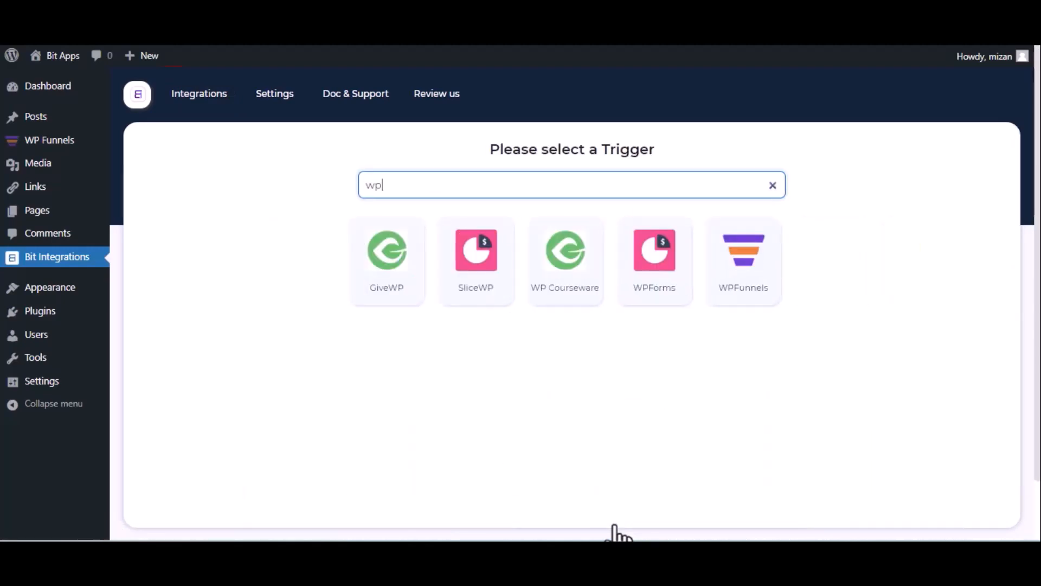
left_click(730, 287)
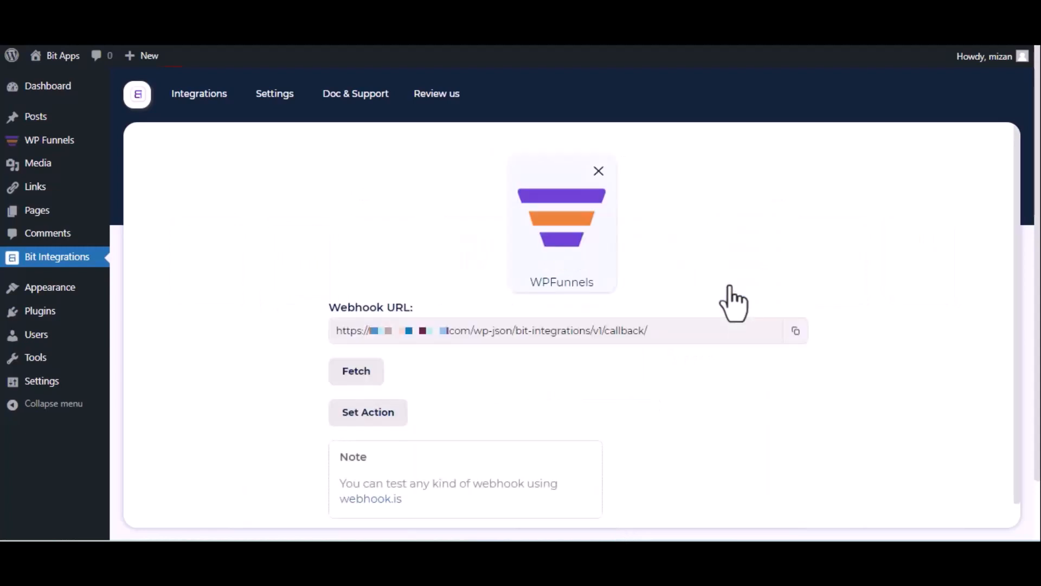
left_click(794, 332)
left_click(352, 374)
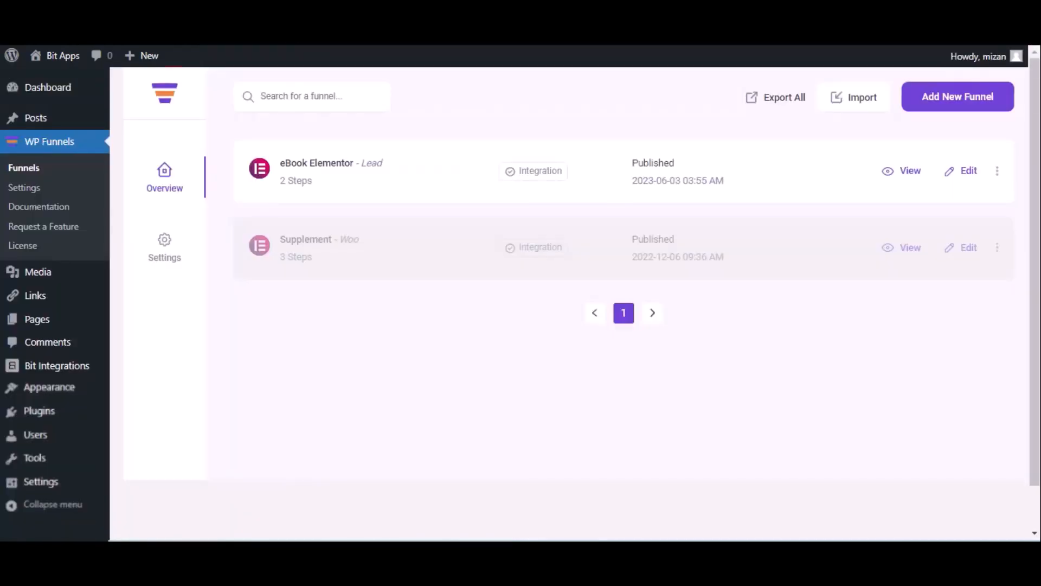
Open the eBook Elementor funnel's webhook settings and start a new webhook
left_click(968, 171)
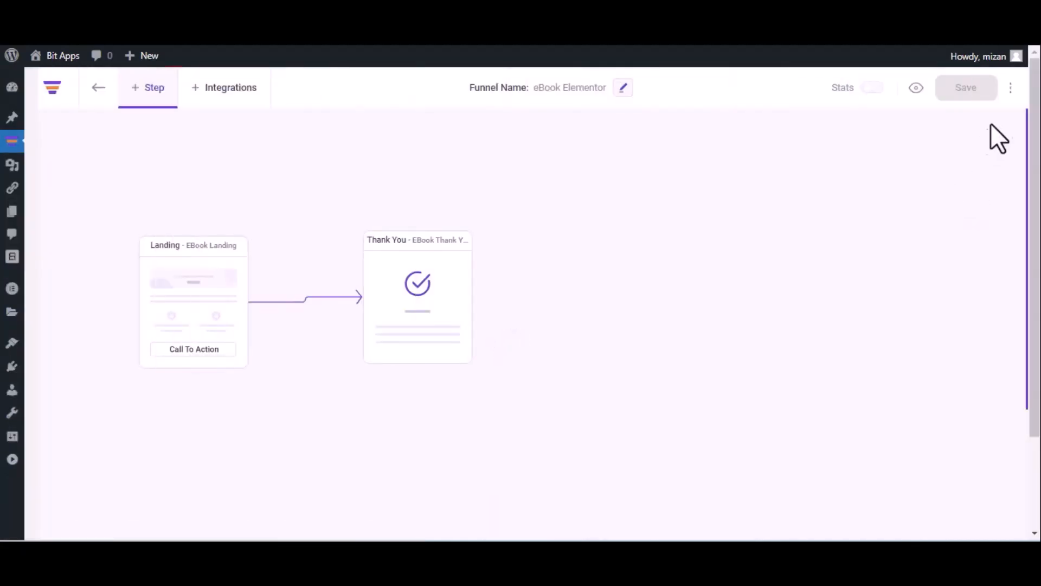
left_click(1011, 88)
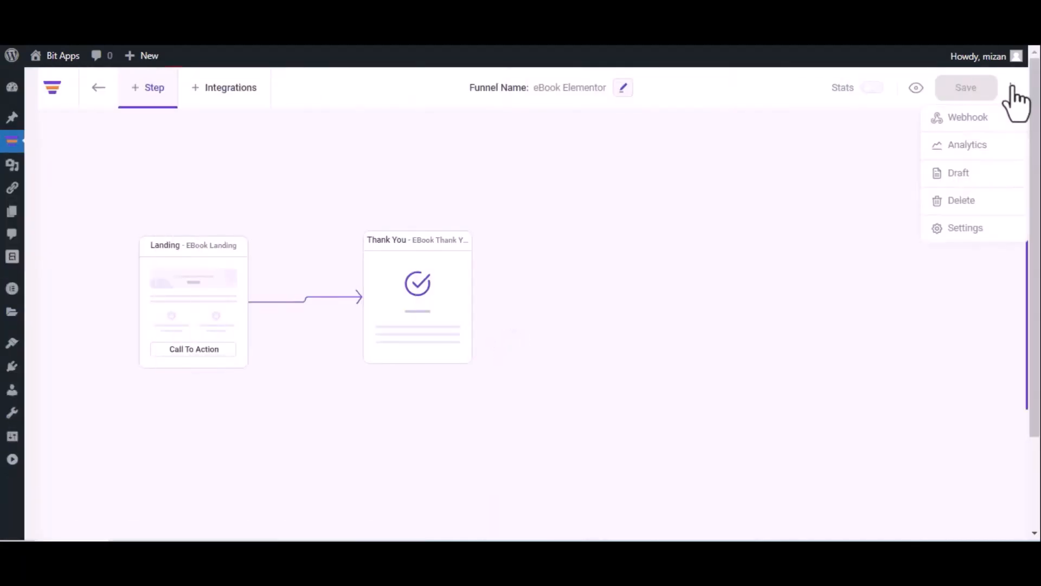
left_click(989, 117)
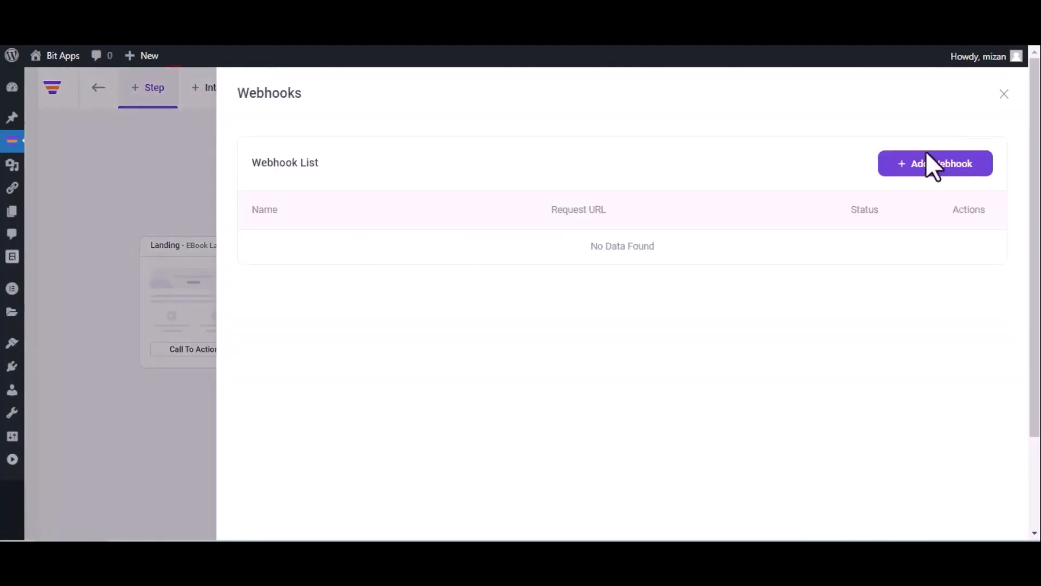
left_click(930, 170)
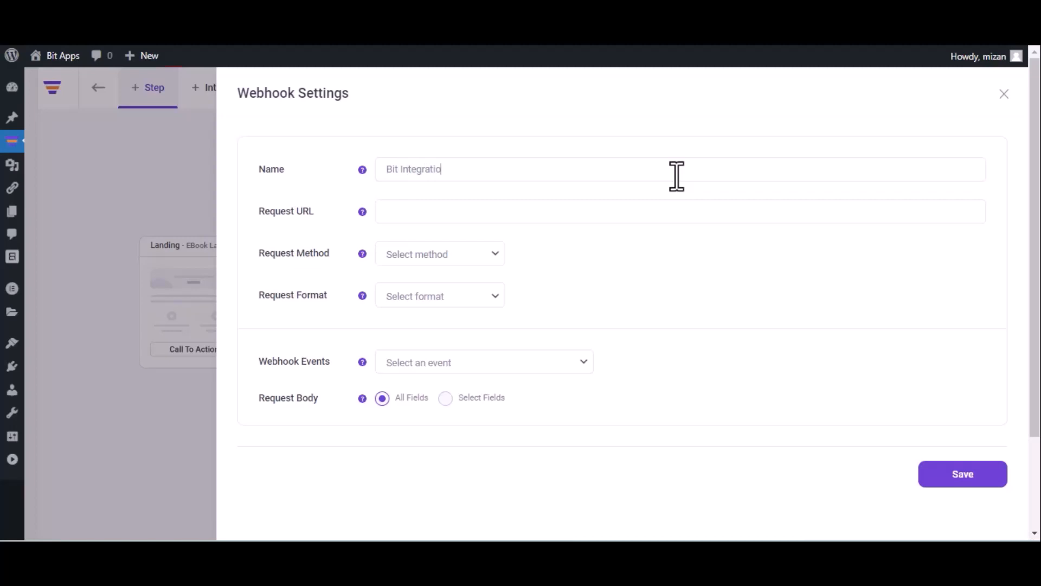
Name the webhook 'Bit Integrations' and paste the copied callback URL as its request URL
left_click(677, 176)
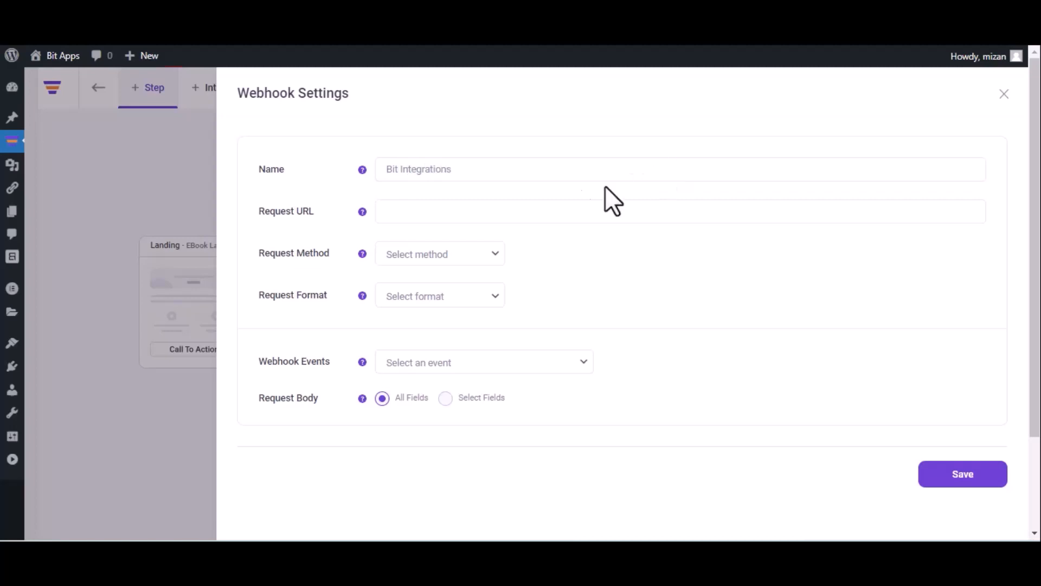
left_click(518, 210)
key("ctrl+v")
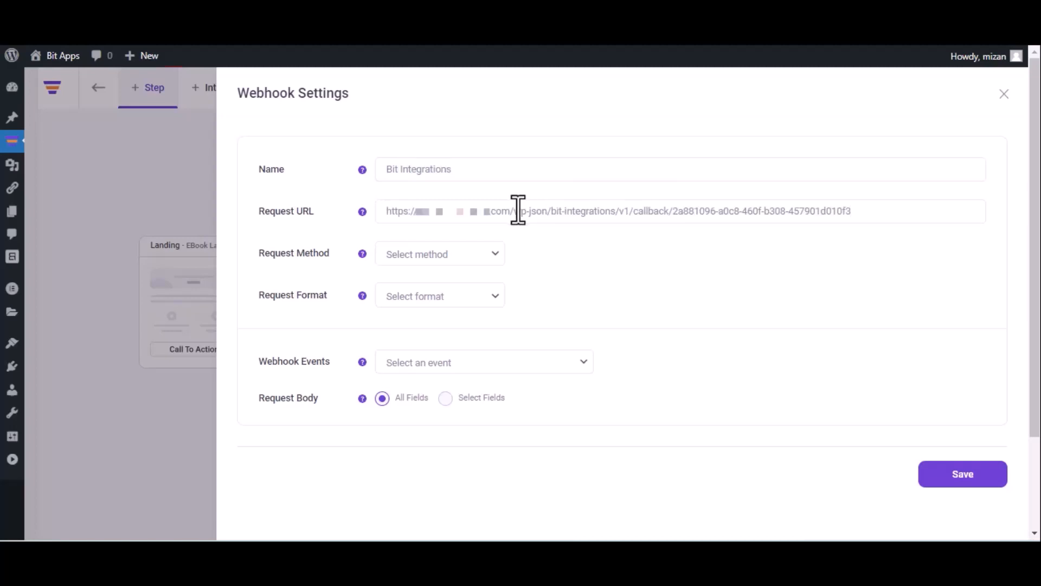
Set method POST, format JSON, event After Optin Form Submitted (eBook Landing), and save
left_click(446, 262)
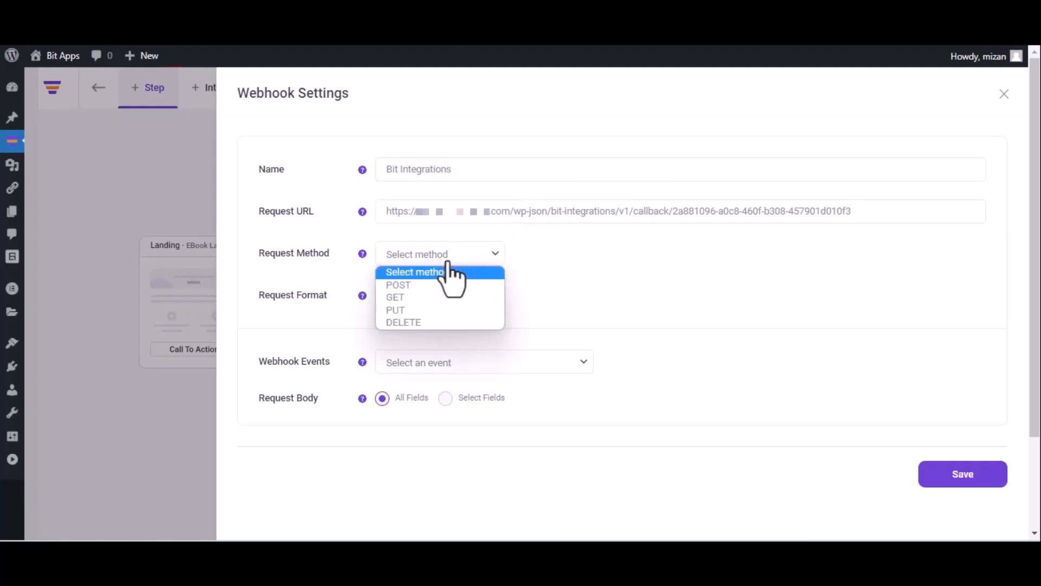
left_click(438, 287)
left_click(439, 296)
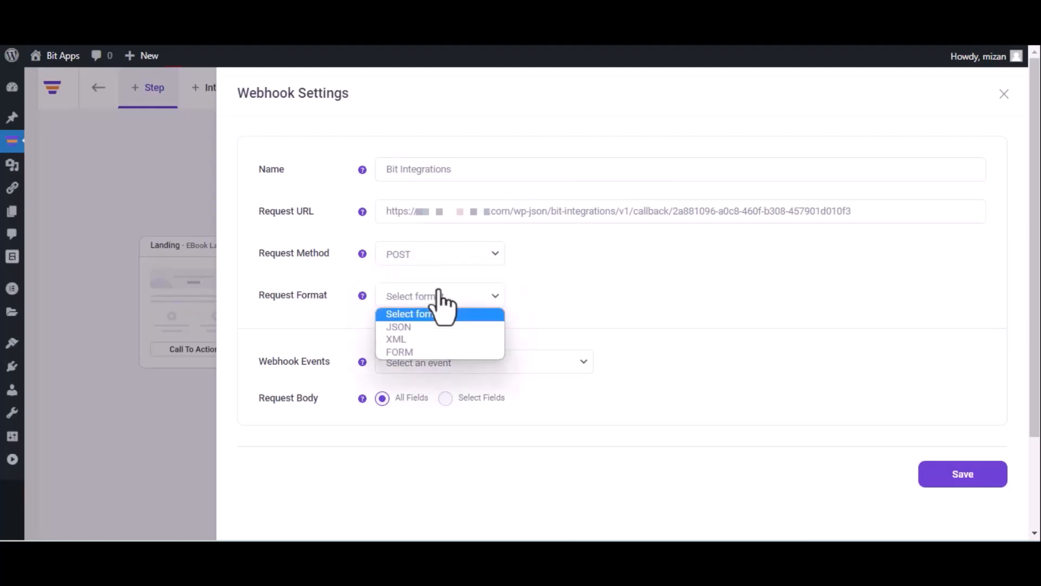
left_click(432, 326)
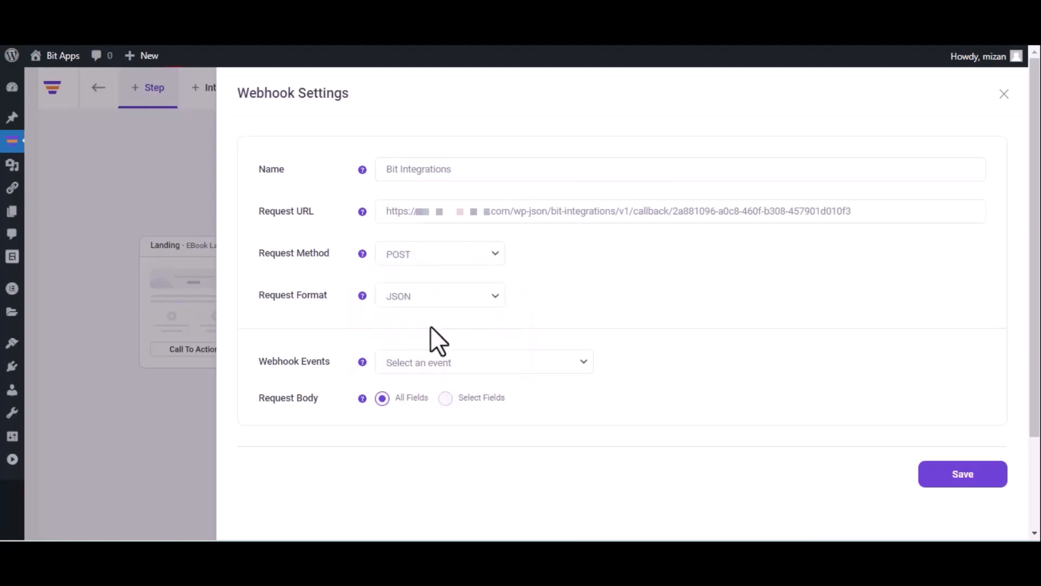
left_click(456, 361)
left_click(455, 394)
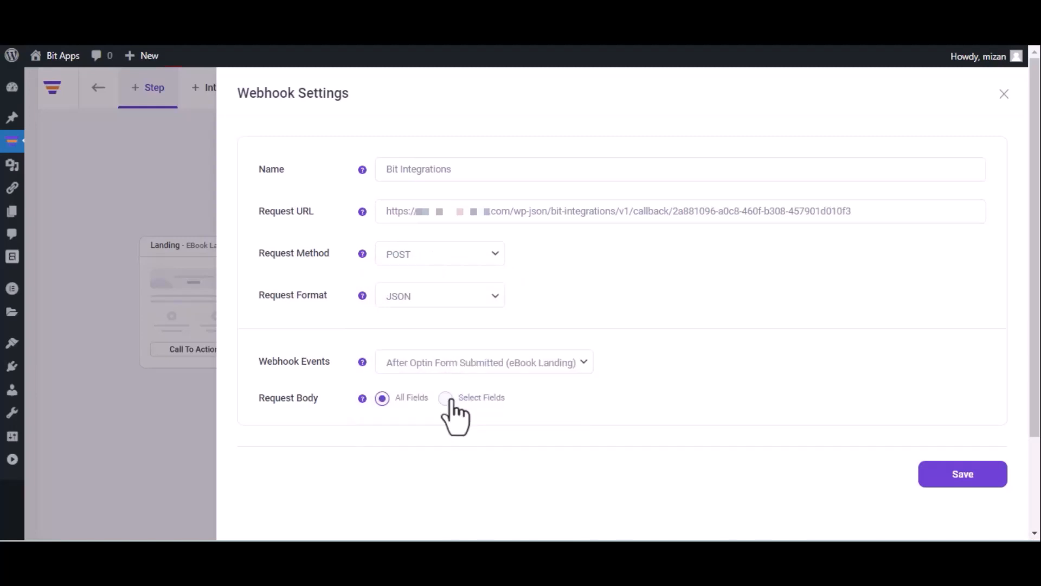
left_click(960, 483)
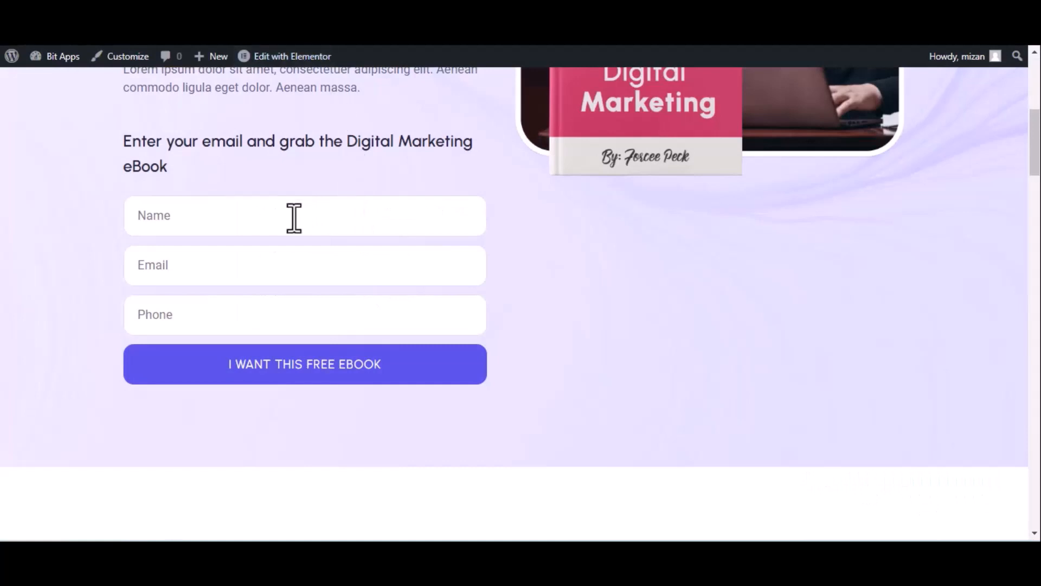
Submit a test eBook optin with name 'Bit Integrations', a test e-mail and phone number
left_click(294, 218)
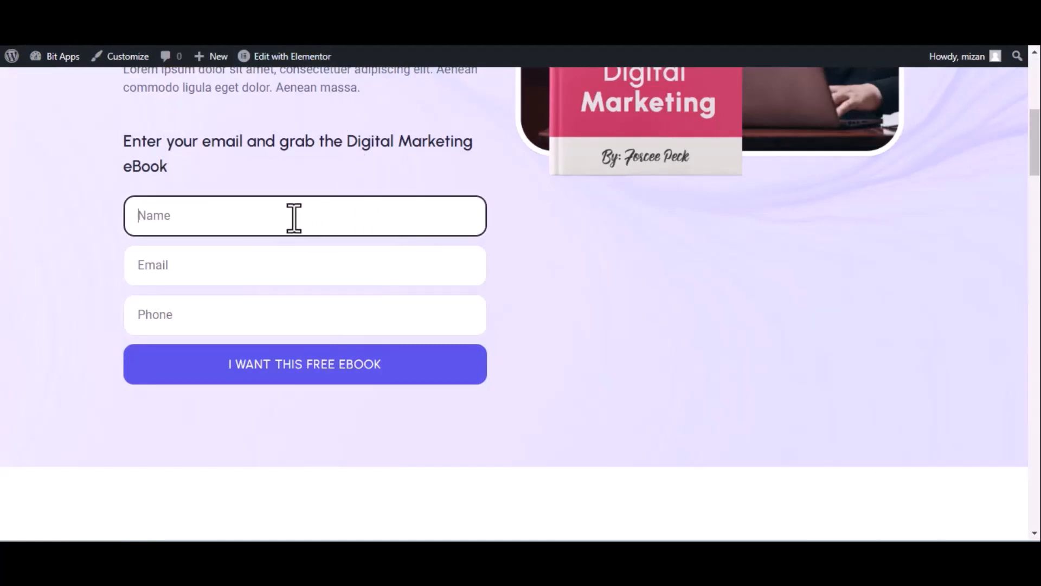
type("Bit Integrations")
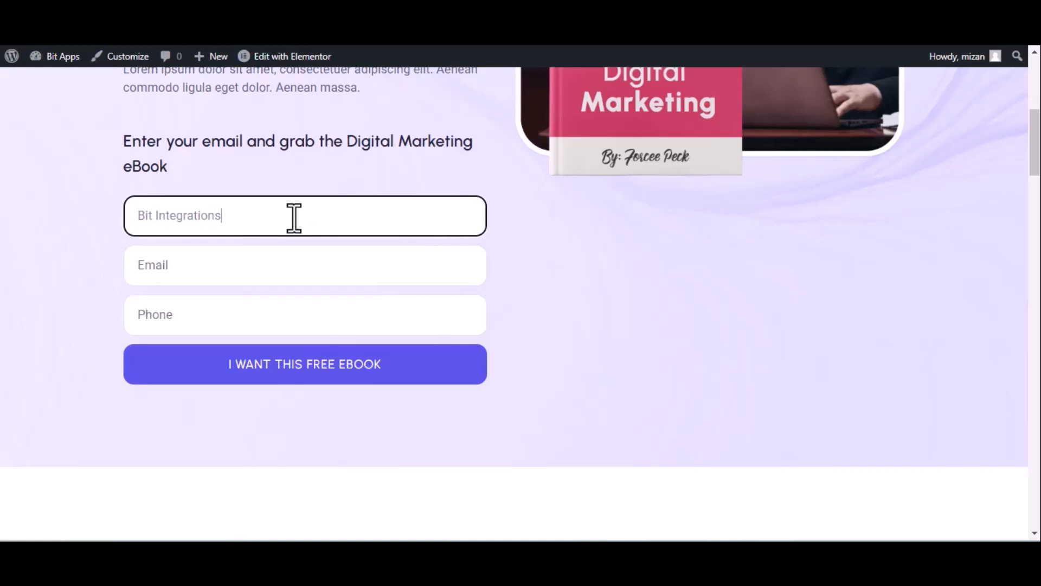
left_click(231, 275)
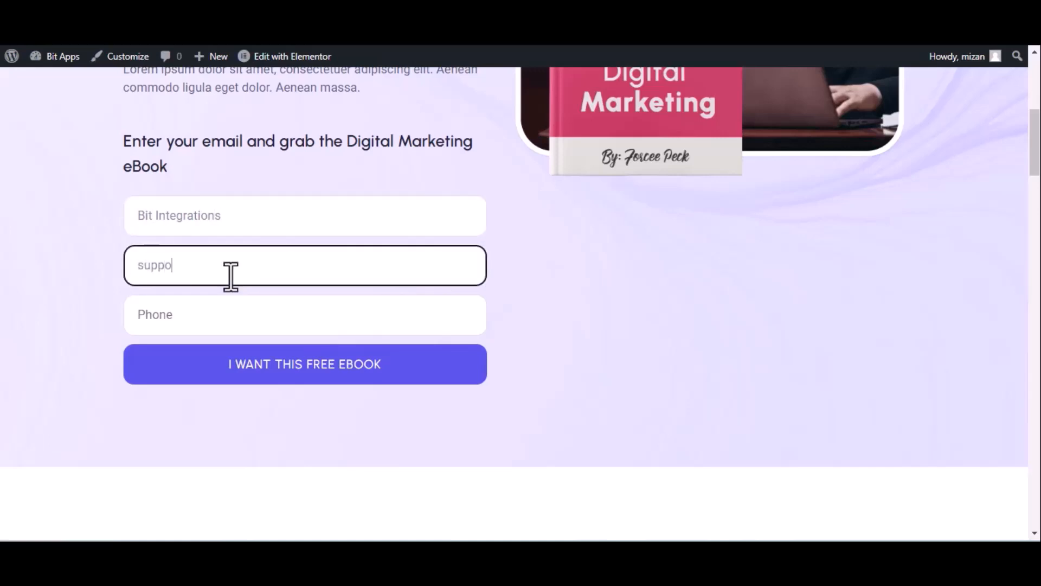
left_click(232, 315)
type("444555666")
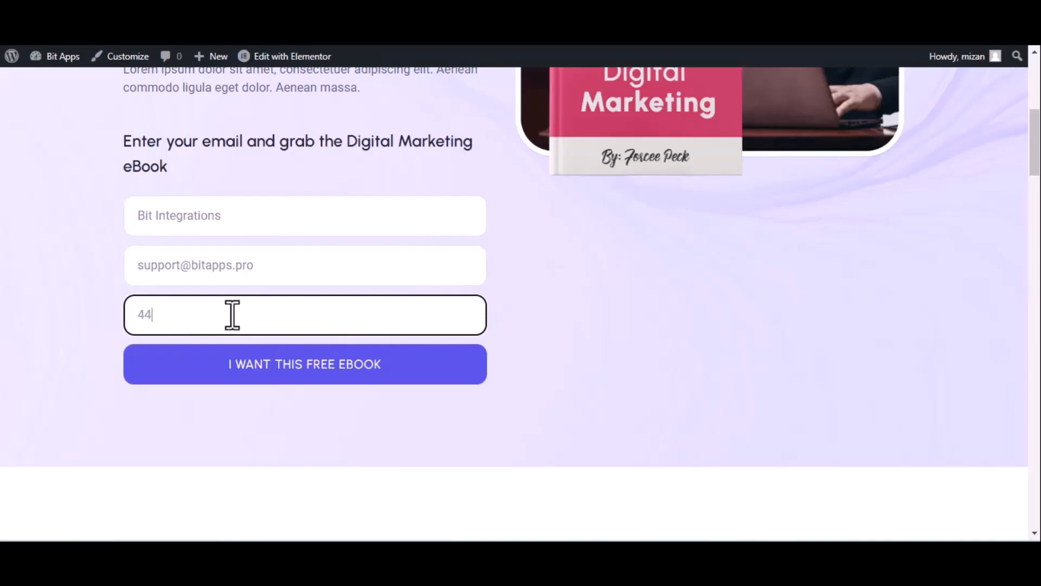
left_click(268, 363)
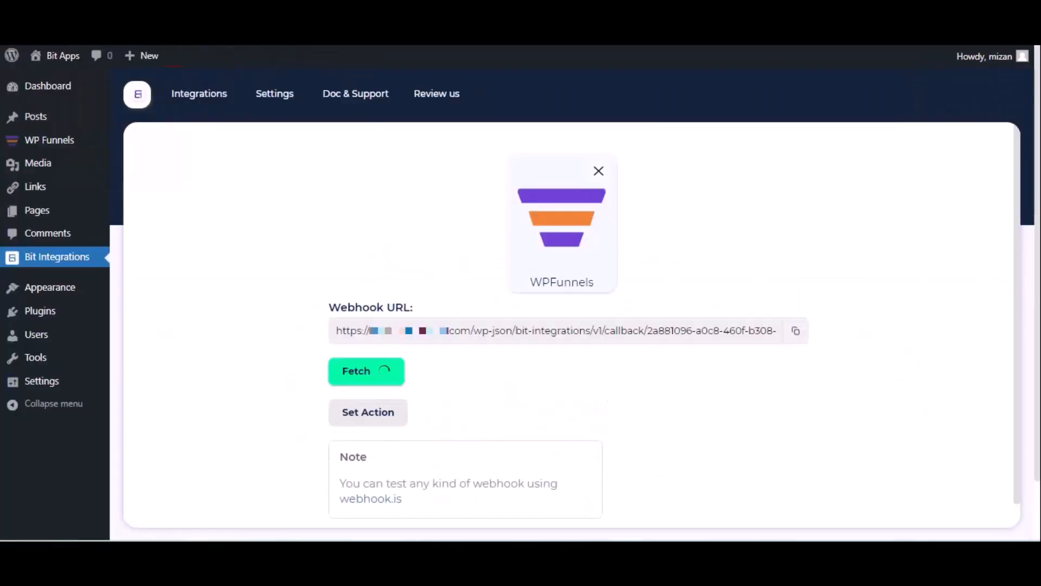
left_click(71, 11)
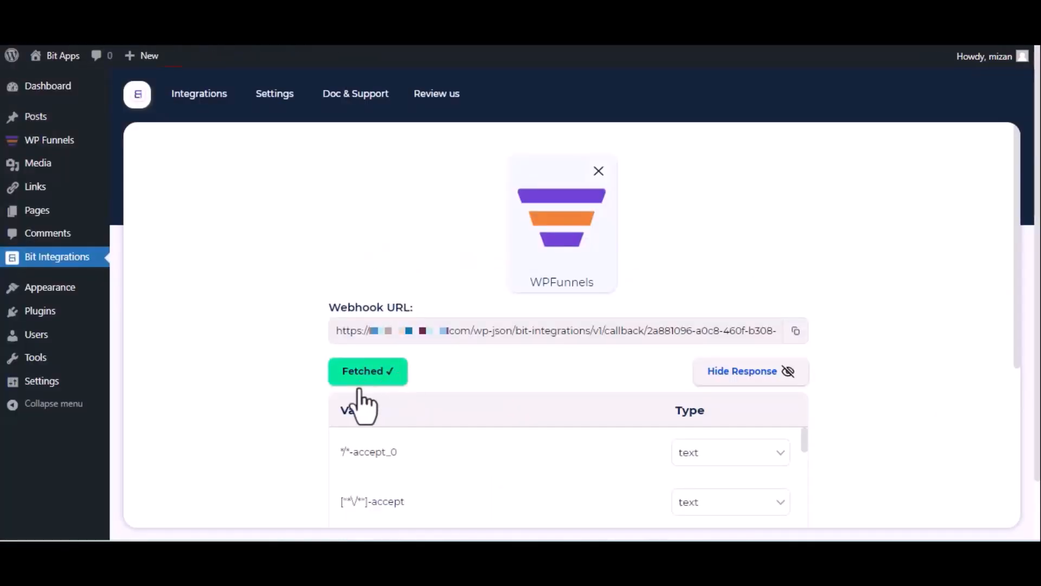
Continue to Set Action and select Flowlu from a 'flo' search as the action
scroll(366, 399, "down", 5)
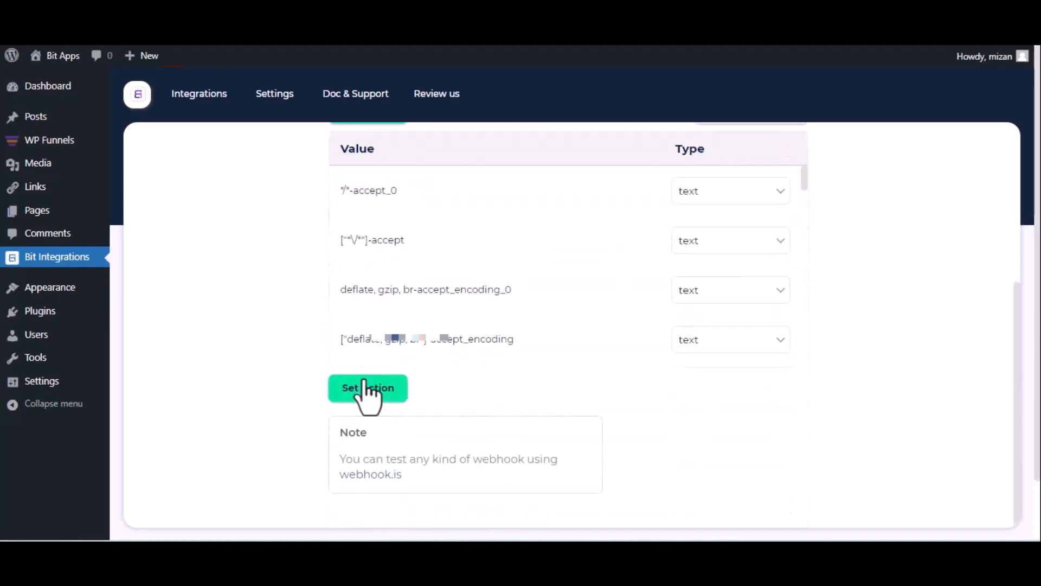
left_click(369, 390)
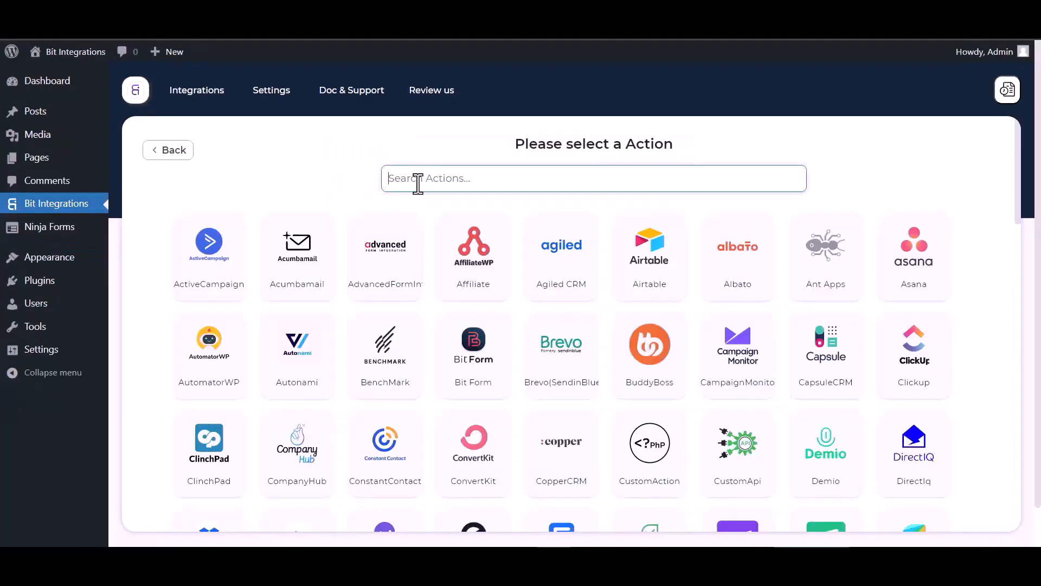
left_click(419, 182)
type("fl")
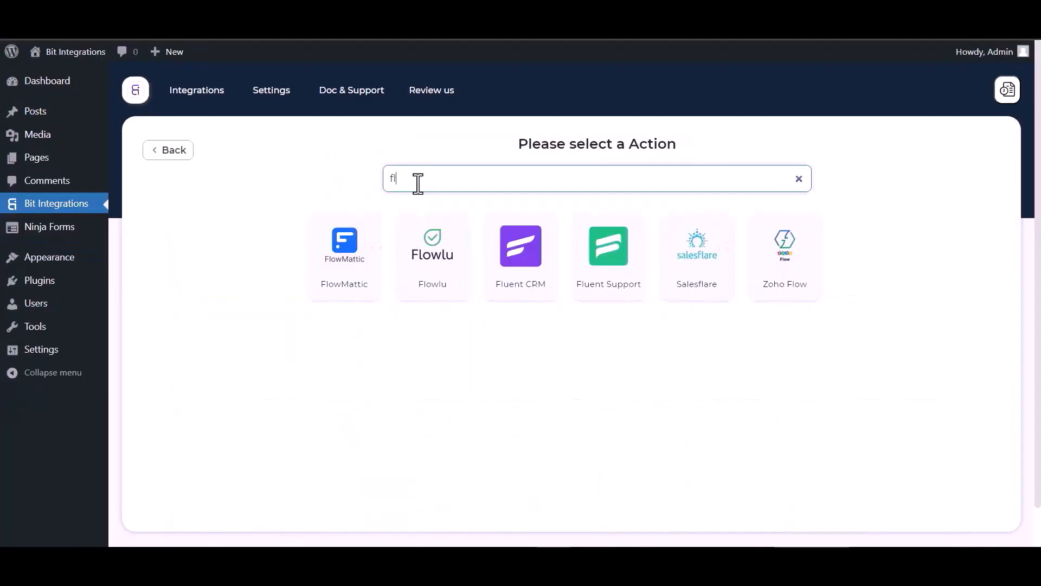
type("o")
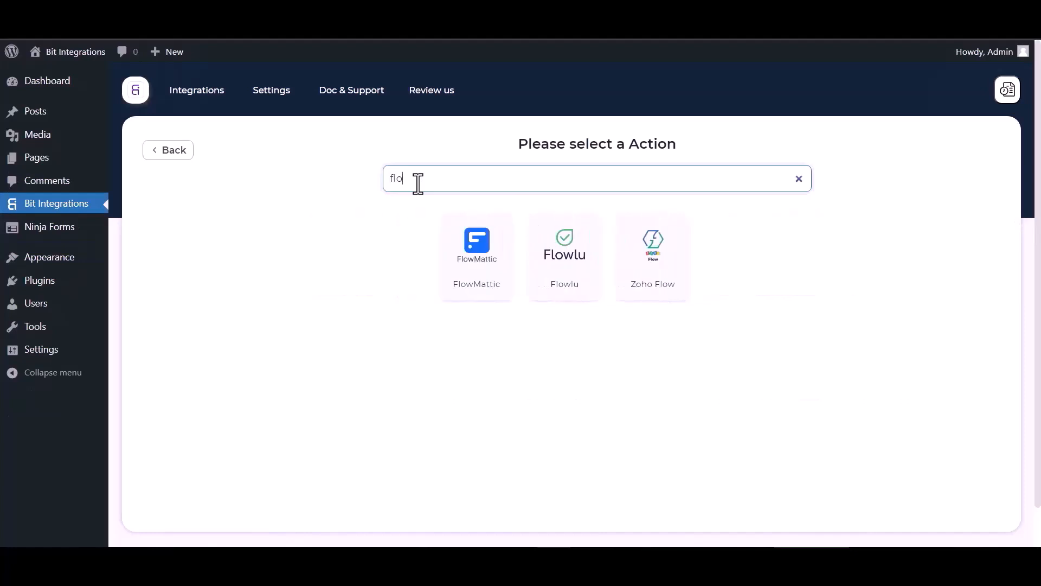
left_click(562, 270)
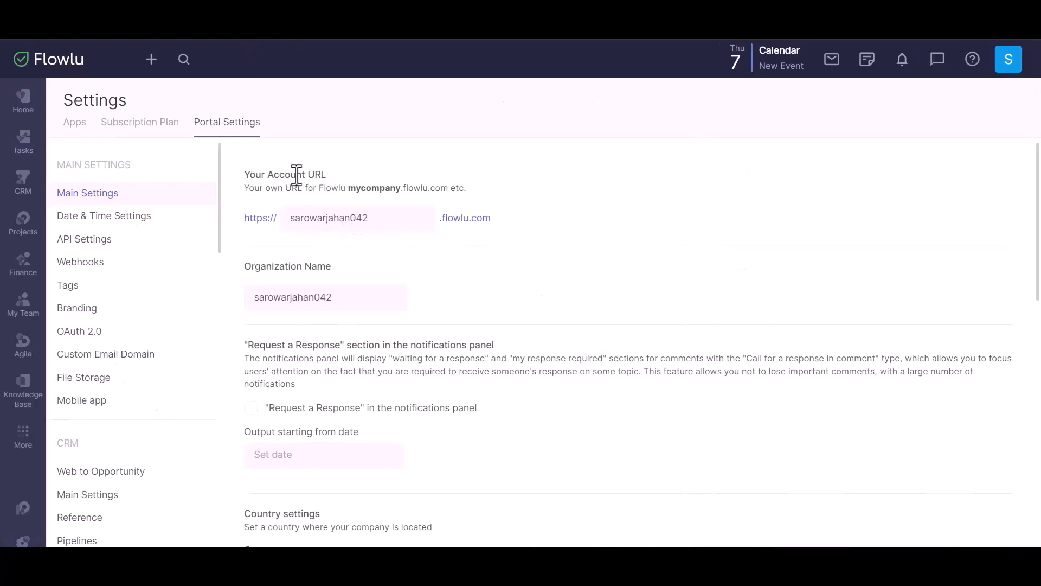
Copy the Flowlu account subdomain into the company name field
double_click(329, 218)
key("ctrl+c")
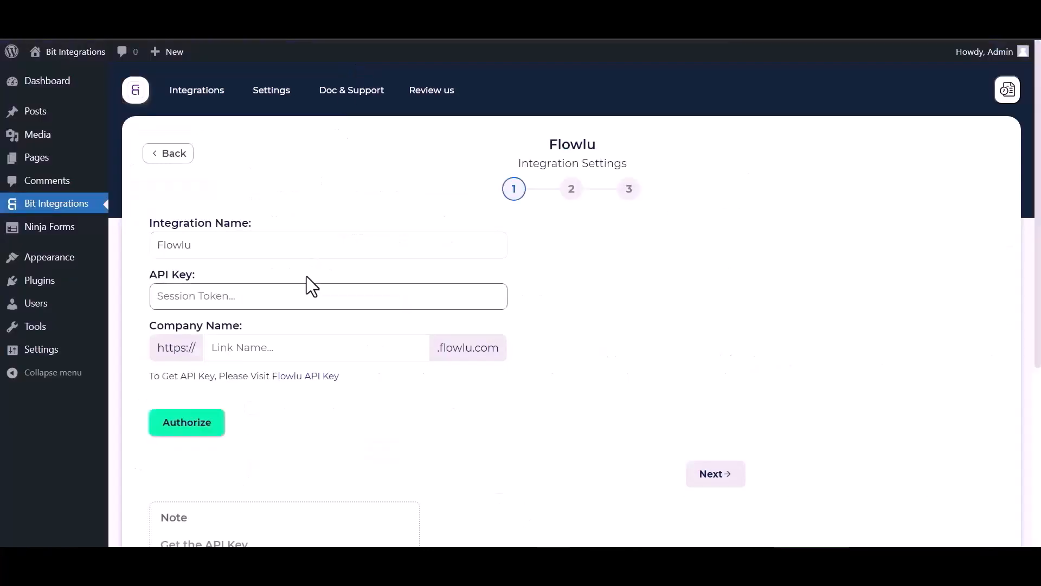
left_click(254, 347)
key("ctrl+v")
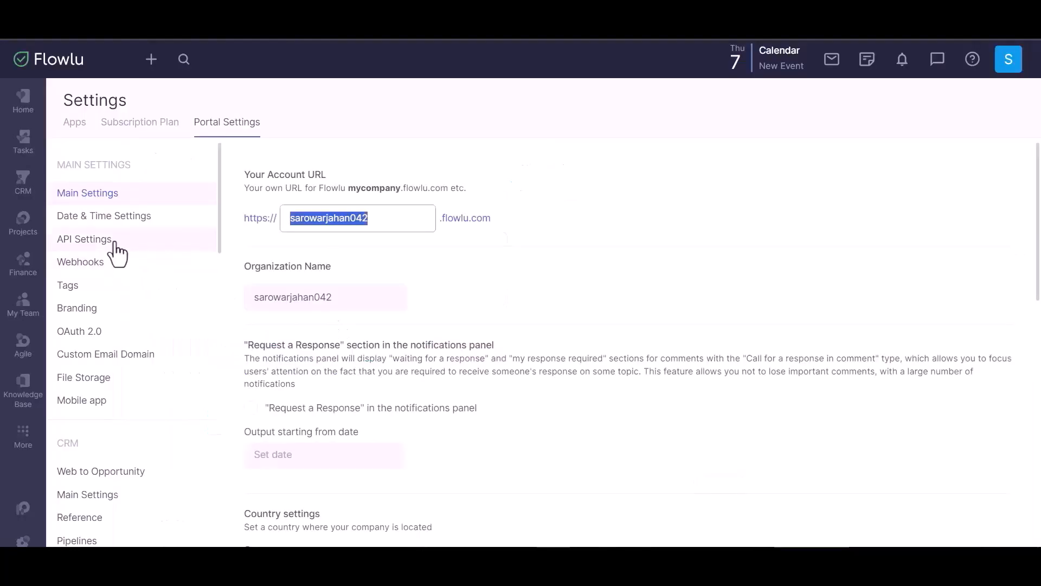
Create a new Flowlu API key granting access to every listed application
left_click(98, 243)
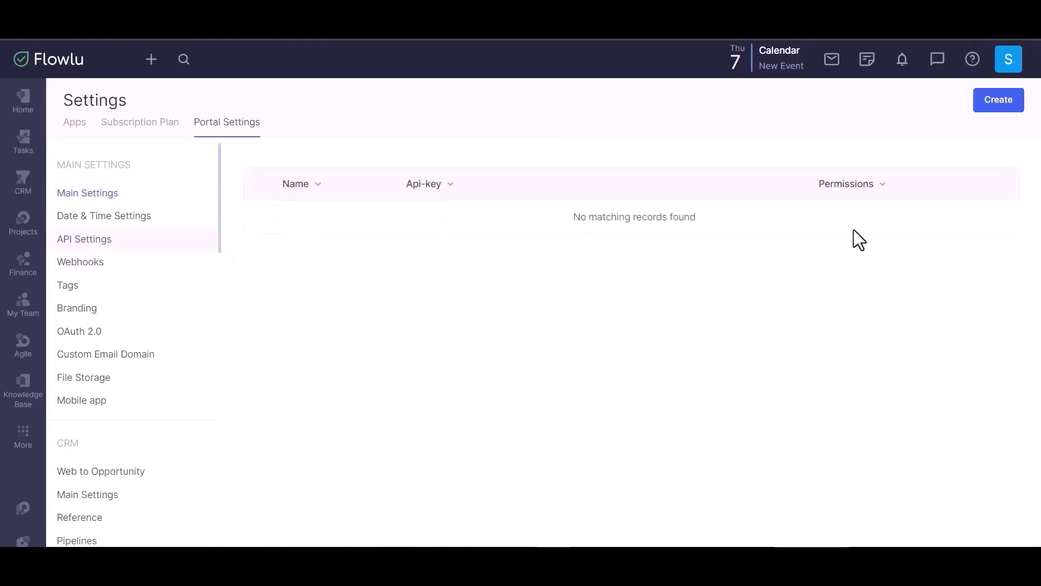
left_click(993, 112)
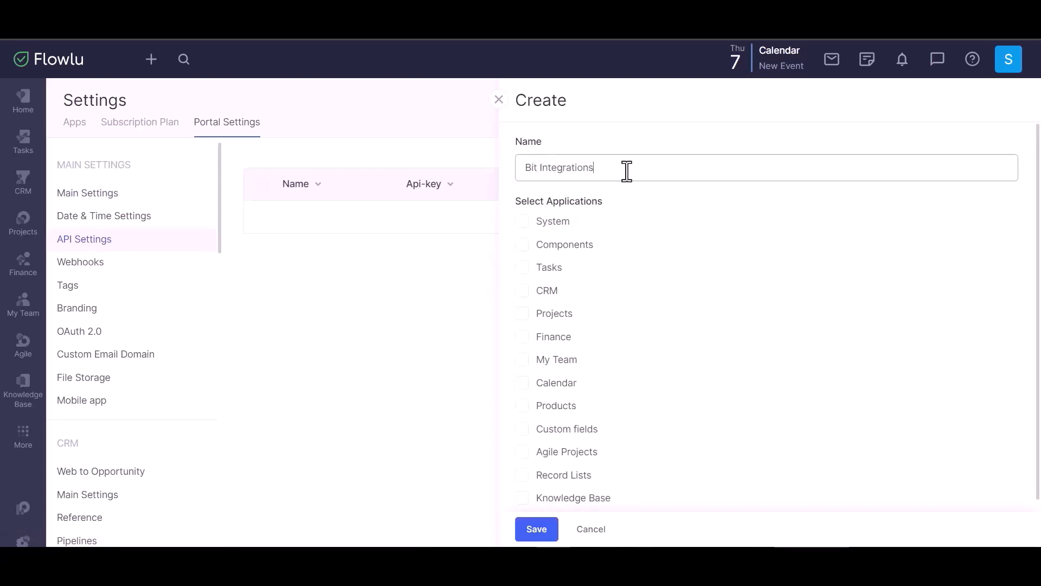
left_click(522, 221)
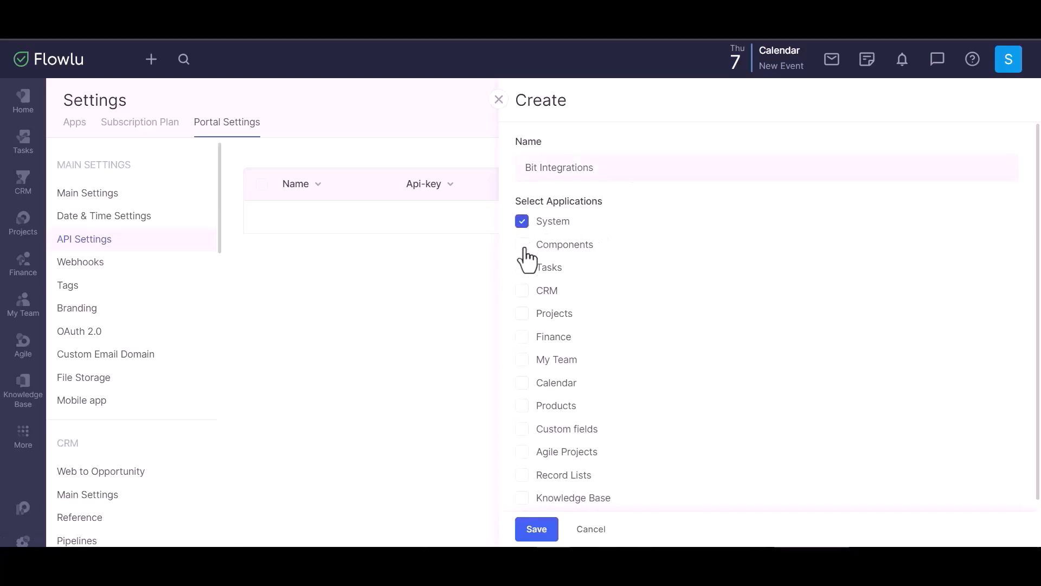
left_click(523, 245)
left_click(522, 267)
left_click(522, 291)
left_click(523, 313)
left_click(522, 337)
left_click(522, 359)
left_click(522, 383)
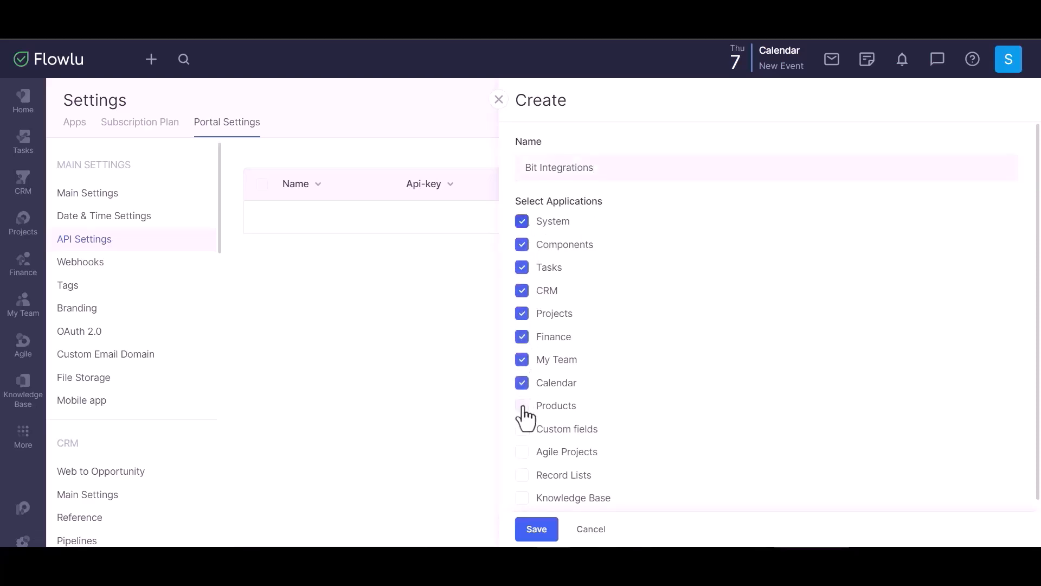
left_click(522, 406)
left_click(522, 429)
left_click(522, 452)
left_click(522, 475)
left_click(522, 498)
Save the Bit Integrations API key and copy the generated key
scroll(629, 383, "down", 1)
left_click(537, 528)
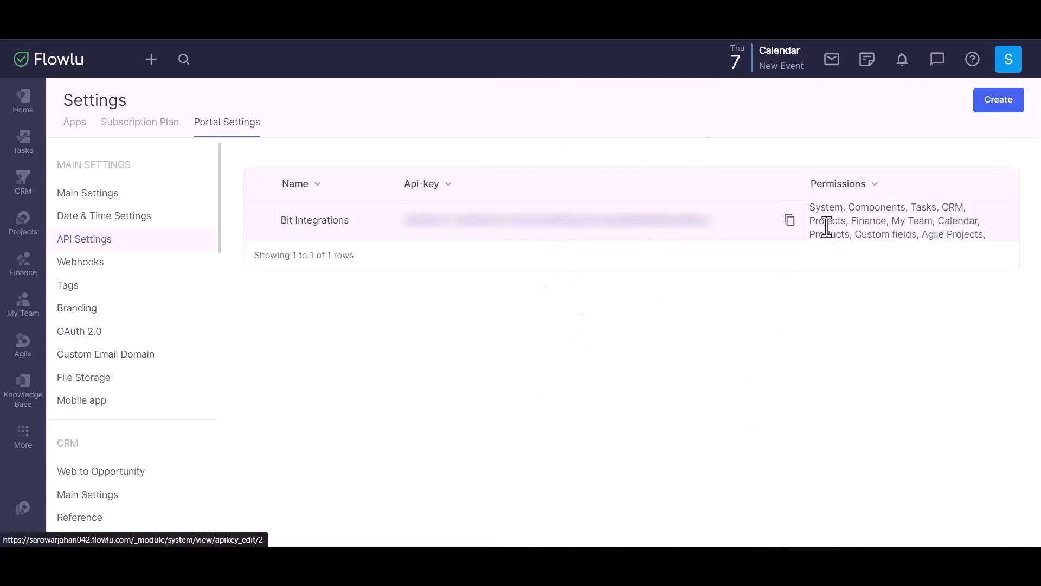
left_click(788, 221)
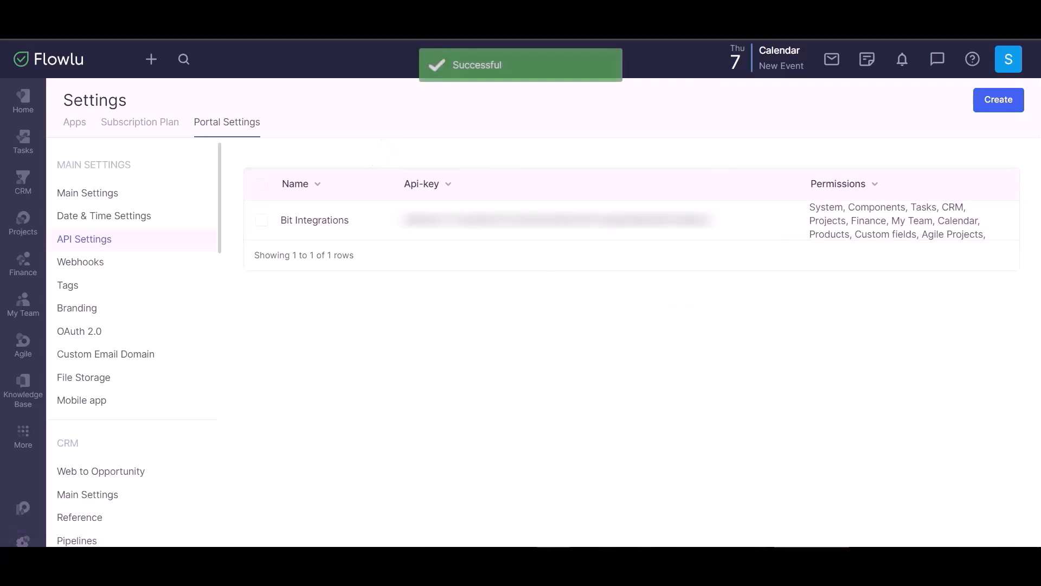
key("alt+Tab")
left_click(220, 306)
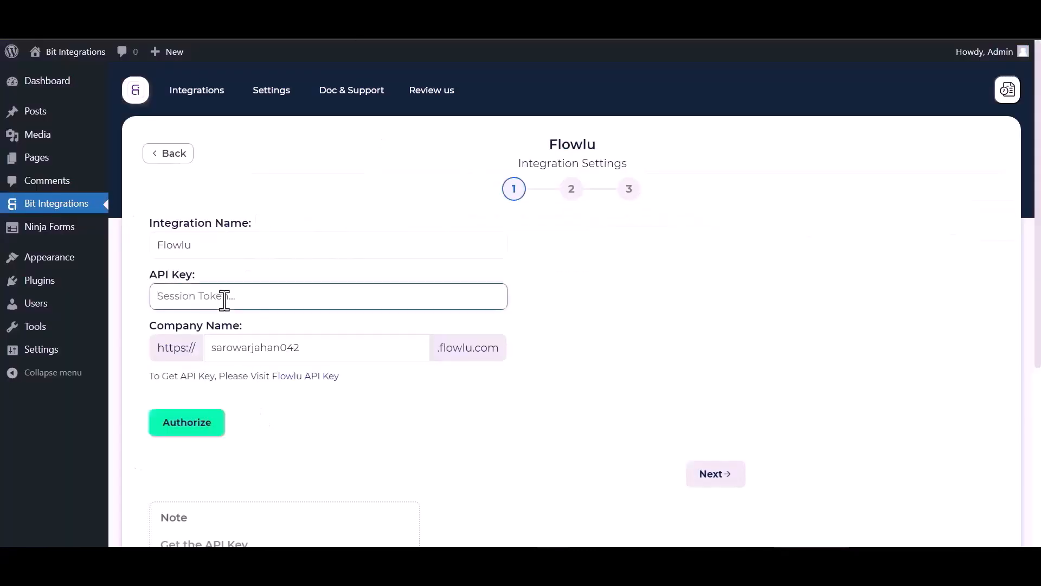
Authorize Flowlu in Bit Integrations with the pasted API key
key("ctrl+v")
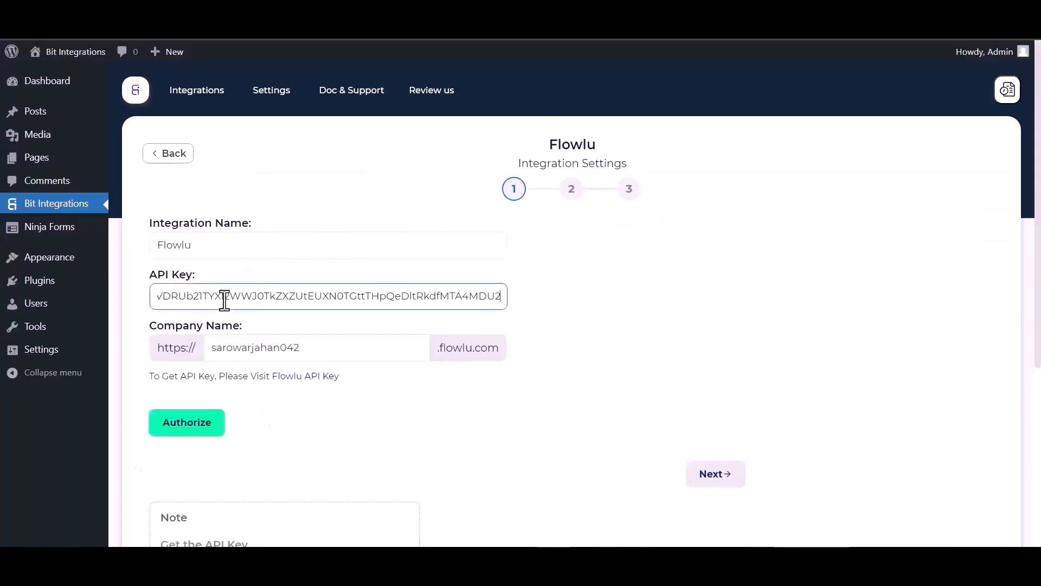
left_click(199, 429)
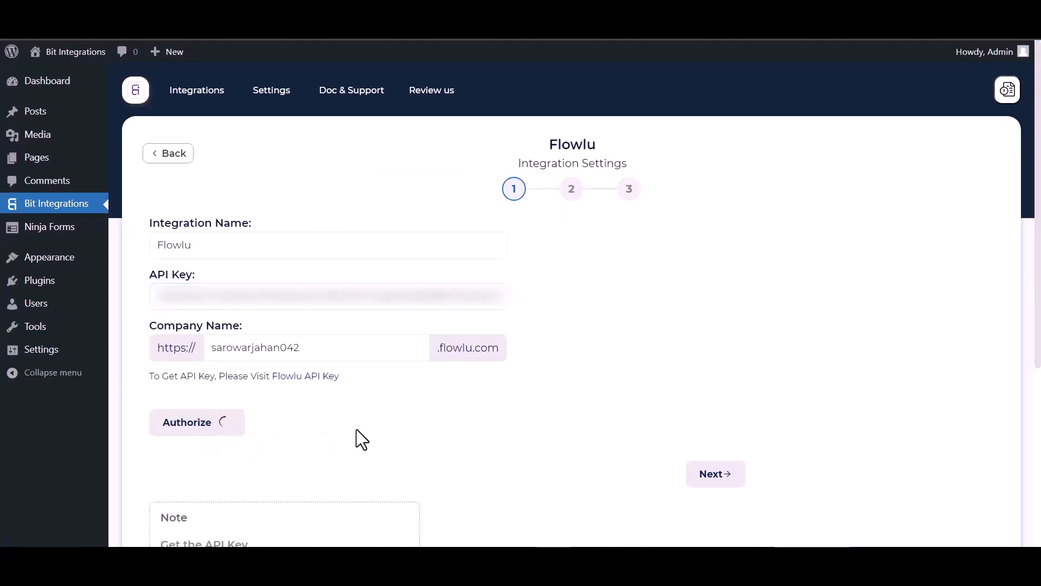
scroll(699, 297, "down", 1)
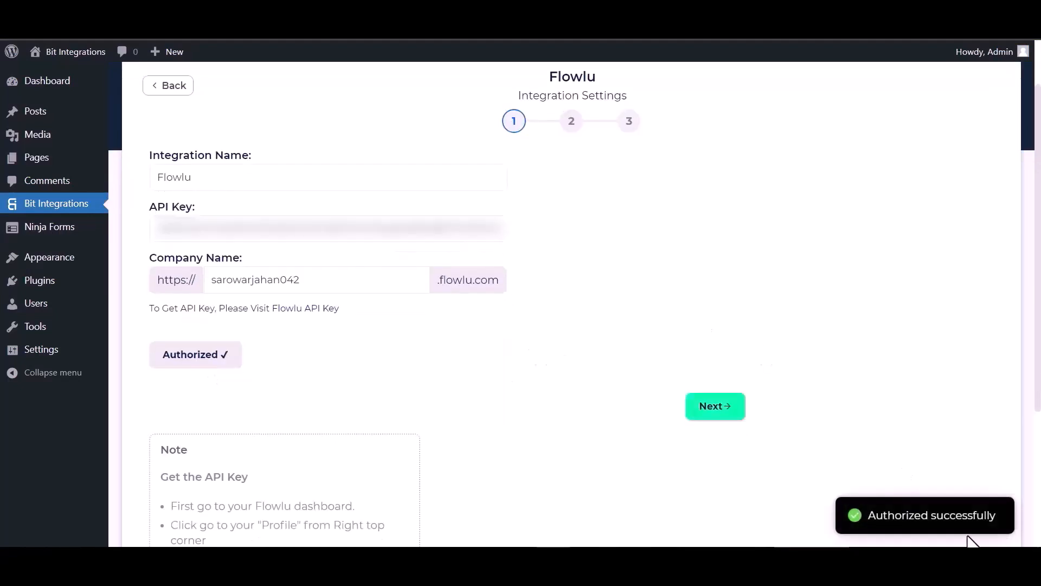
left_click(733, 422)
Choose the Create Account action with Contact as the account type
left_click(346, 205)
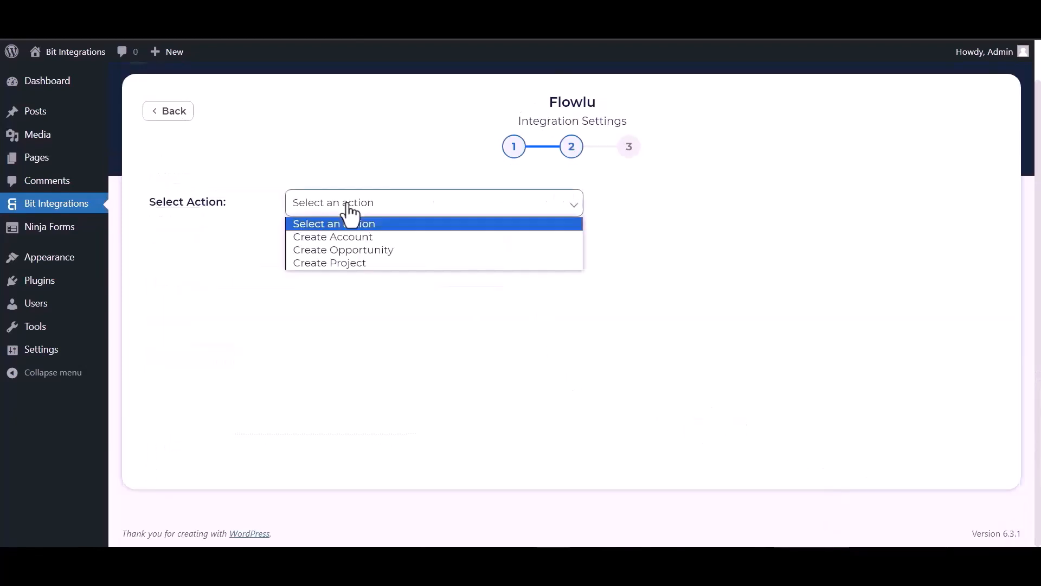
left_click(350, 235)
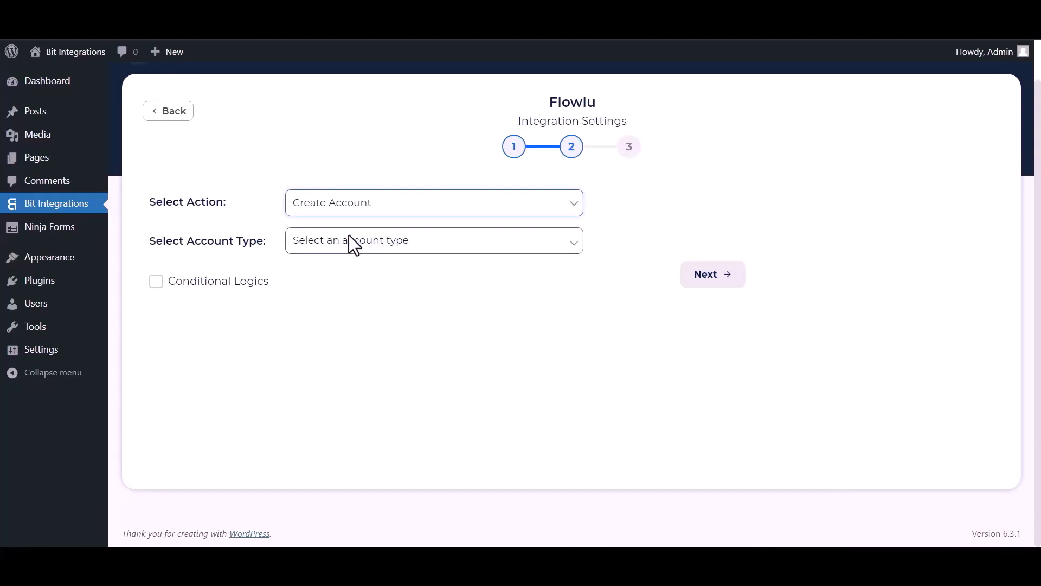
left_click(349, 235)
left_click(316, 285)
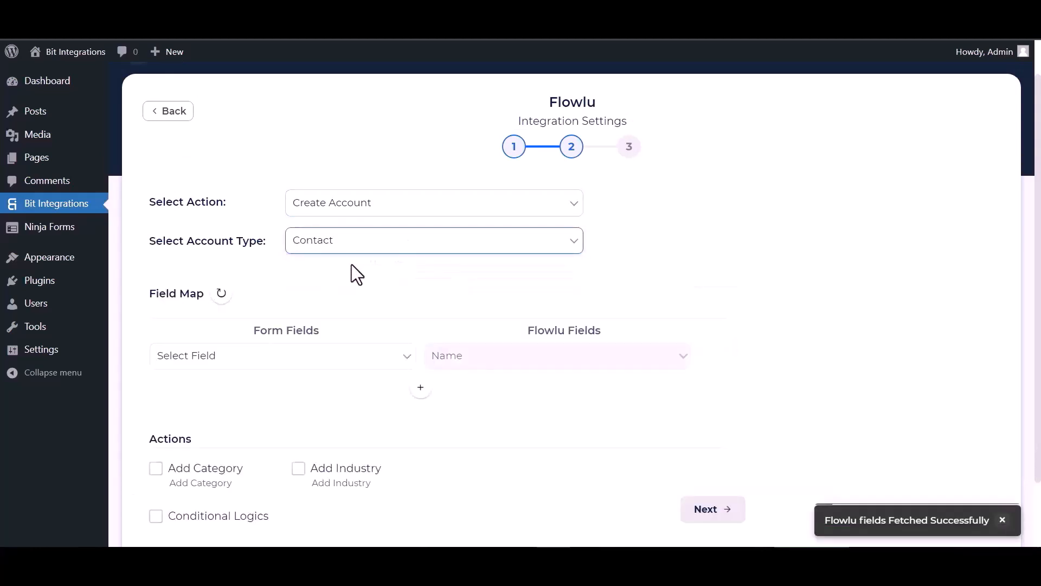
Map the form's Name, Email and Phone fields to the matching Flowlu fields
left_click(388, 362)
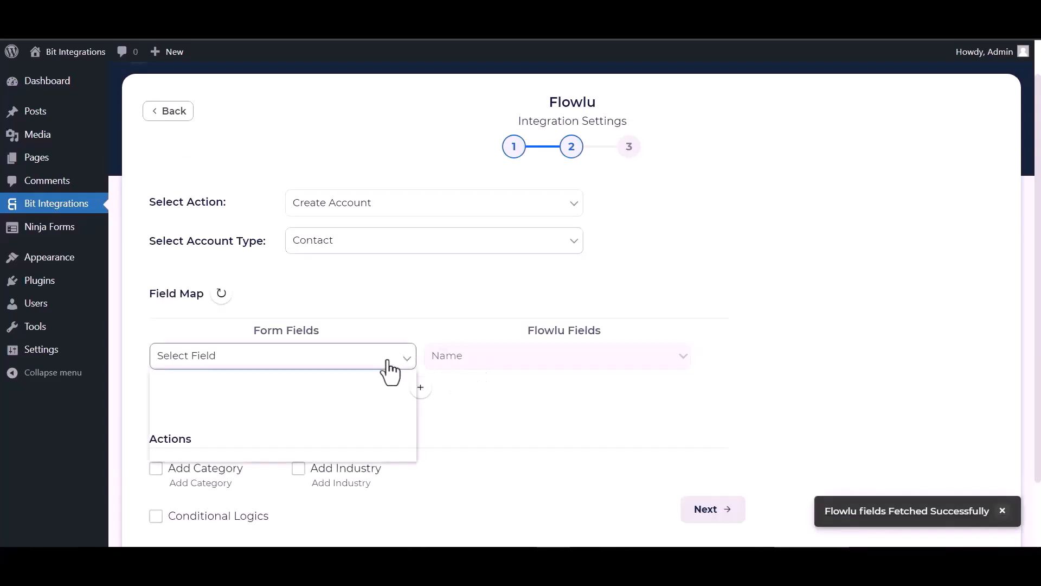
left_click(217, 401)
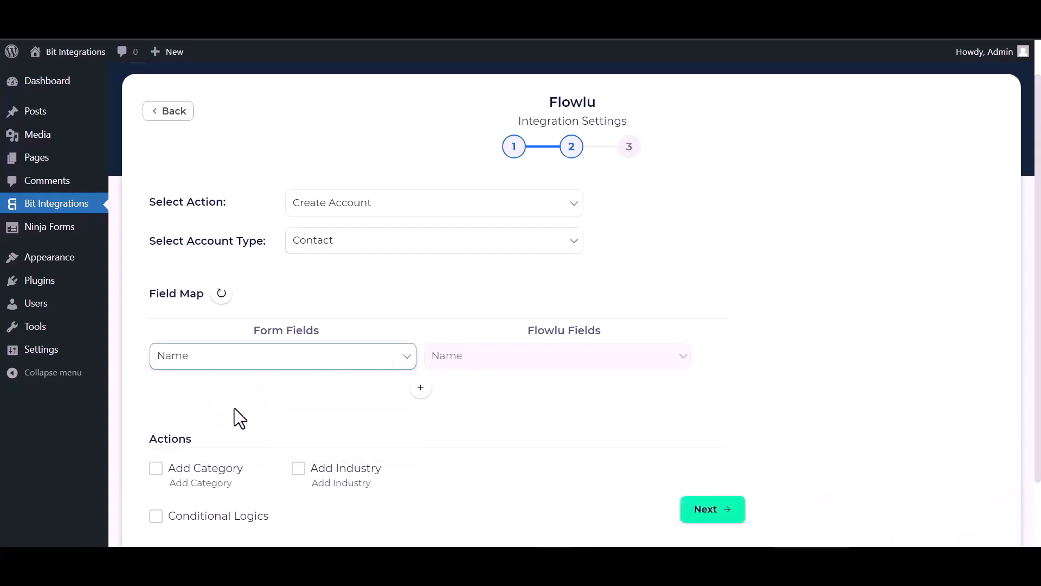
left_click(421, 387)
left_click(448, 393)
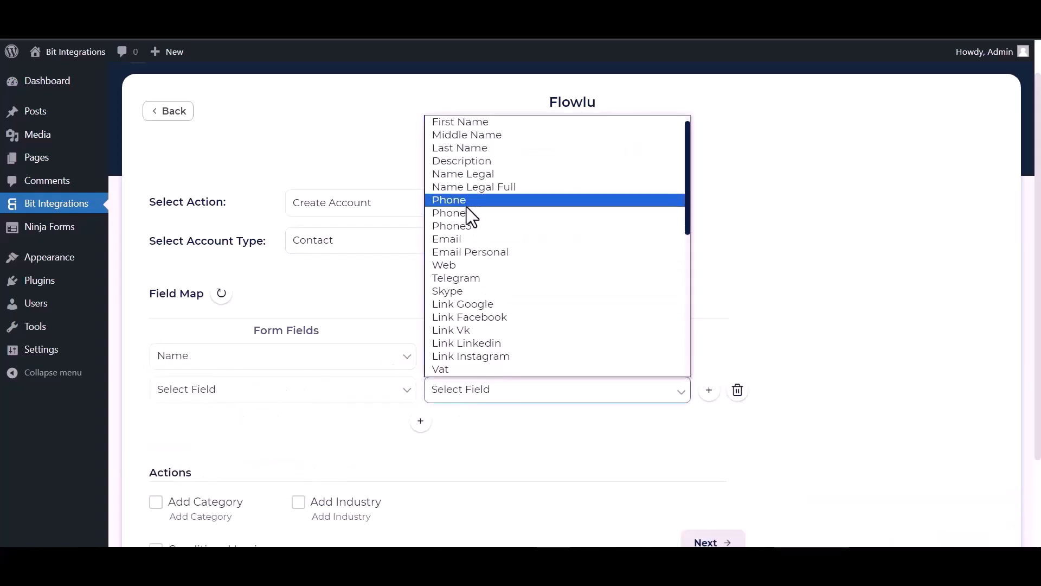
left_click(471, 239)
left_click(368, 388)
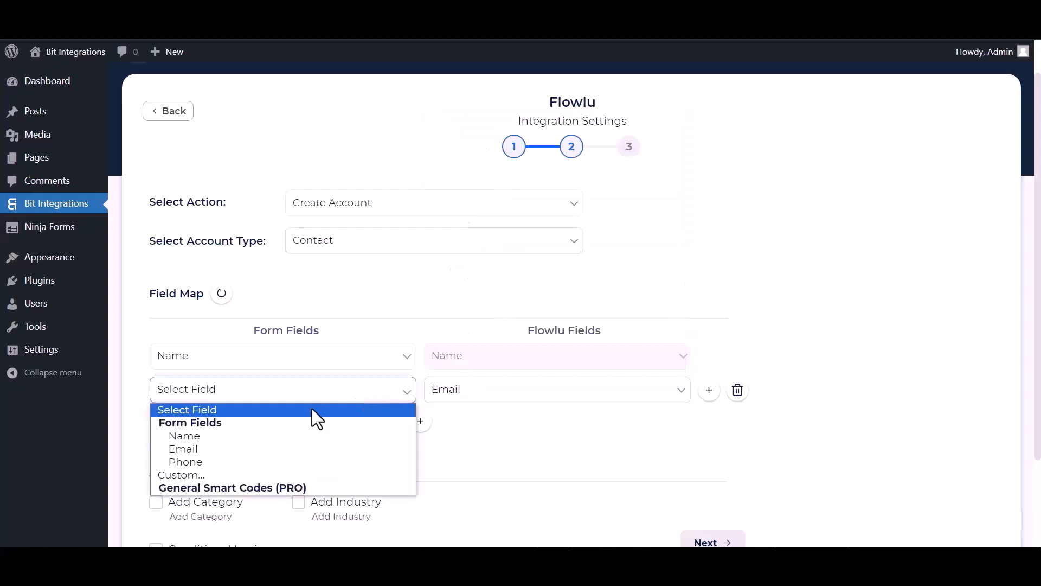
left_click(217, 448)
left_click(420, 421)
left_click(333, 426)
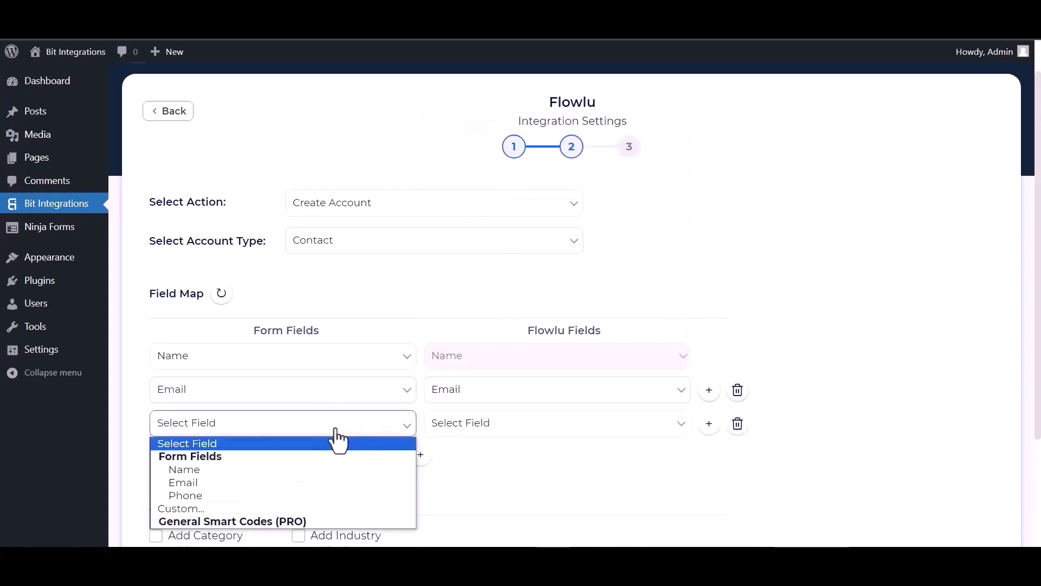
left_click(260, 494)
left_click(468, 428)
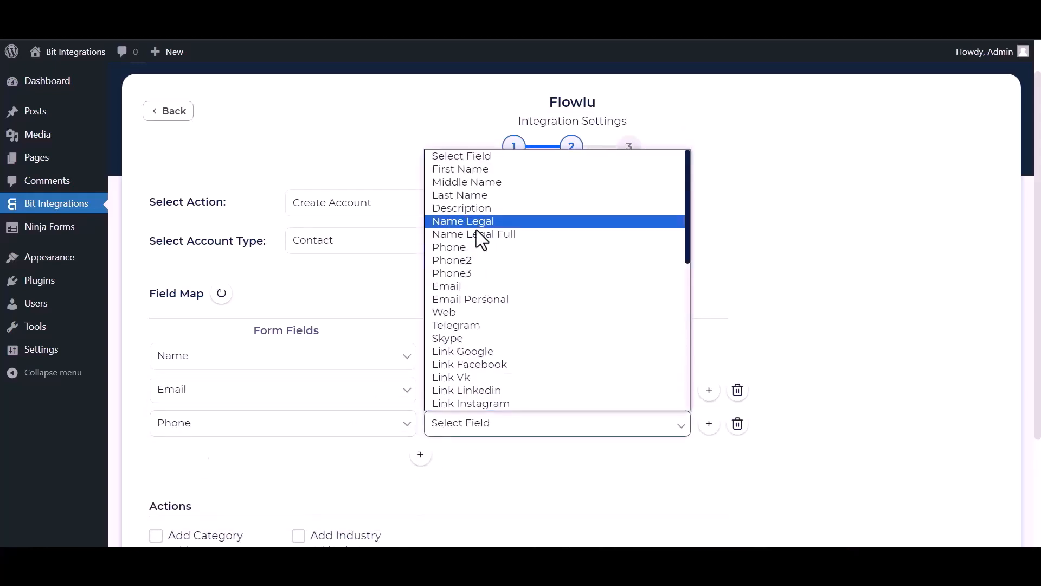
left_click(461, 242)
Leave conditional logic off and finish and save the Flowlu integration
scroll(405, 376, "down", 2)
scroll(405, 376, "down", 2)
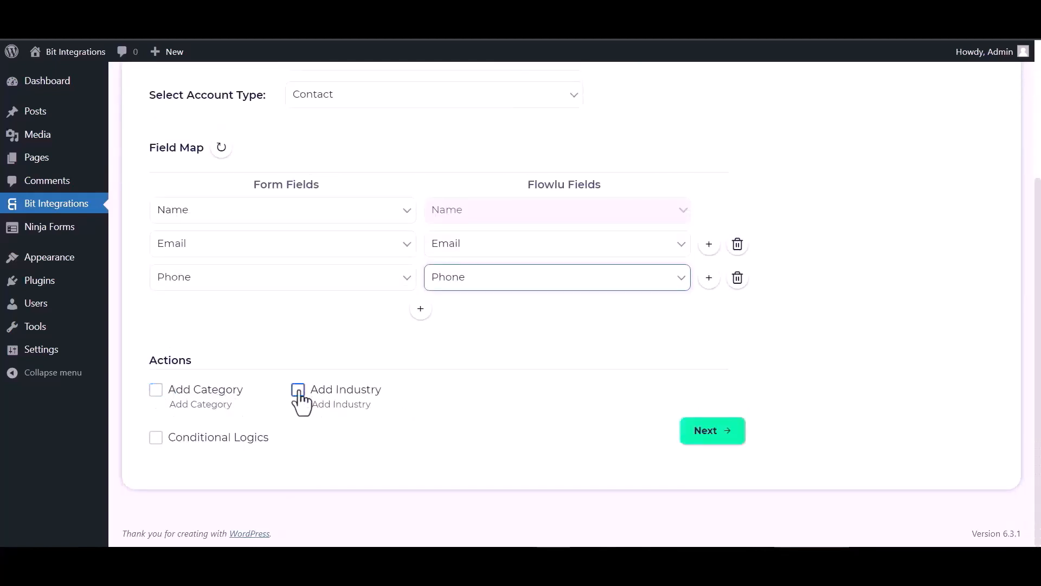
left_click(155, 437)
scroll(264, 439, "down", 1)
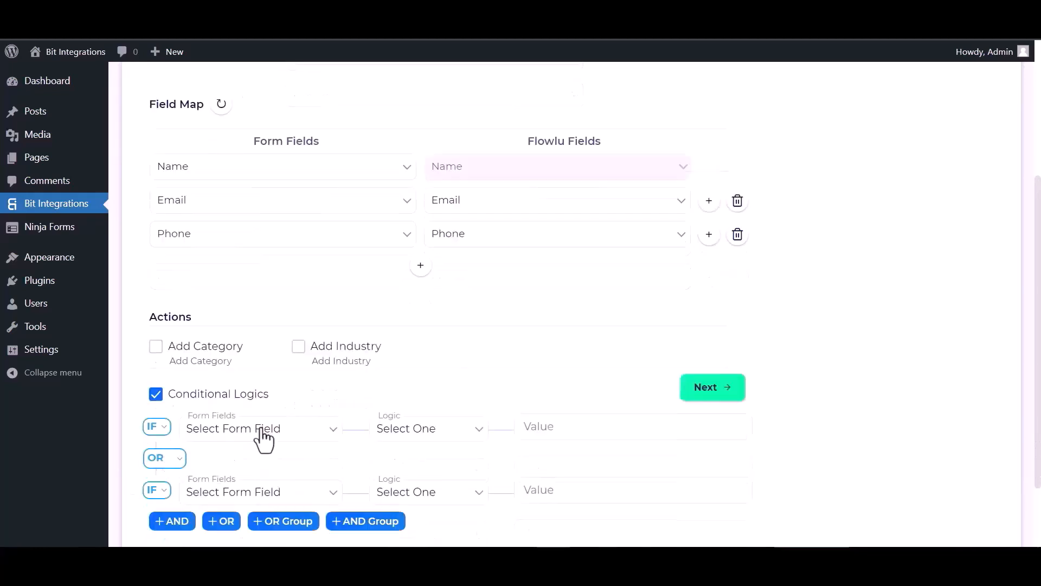
scroll(263, 433, "down", 2)
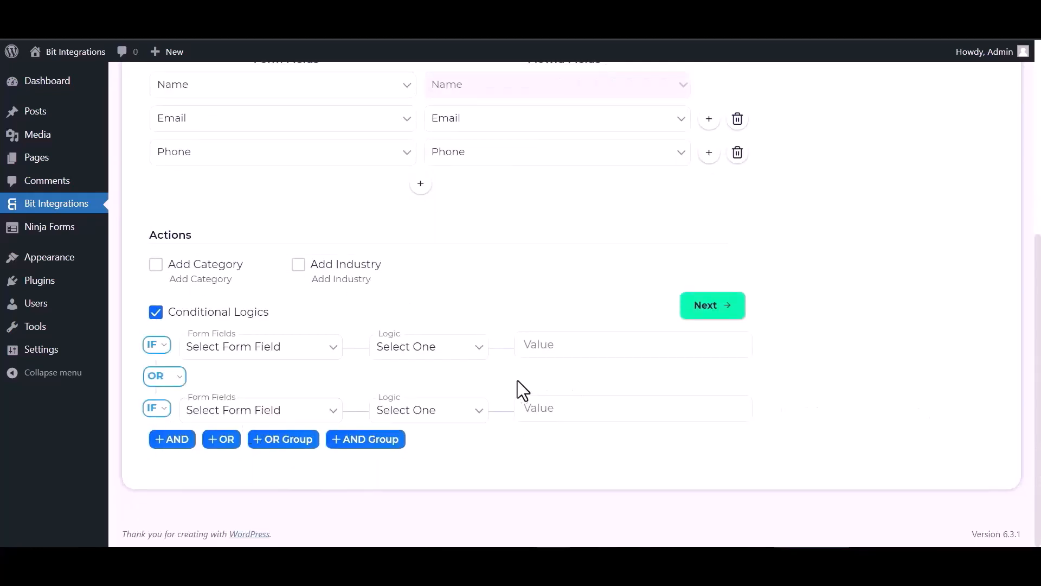
left_click(156, 313)
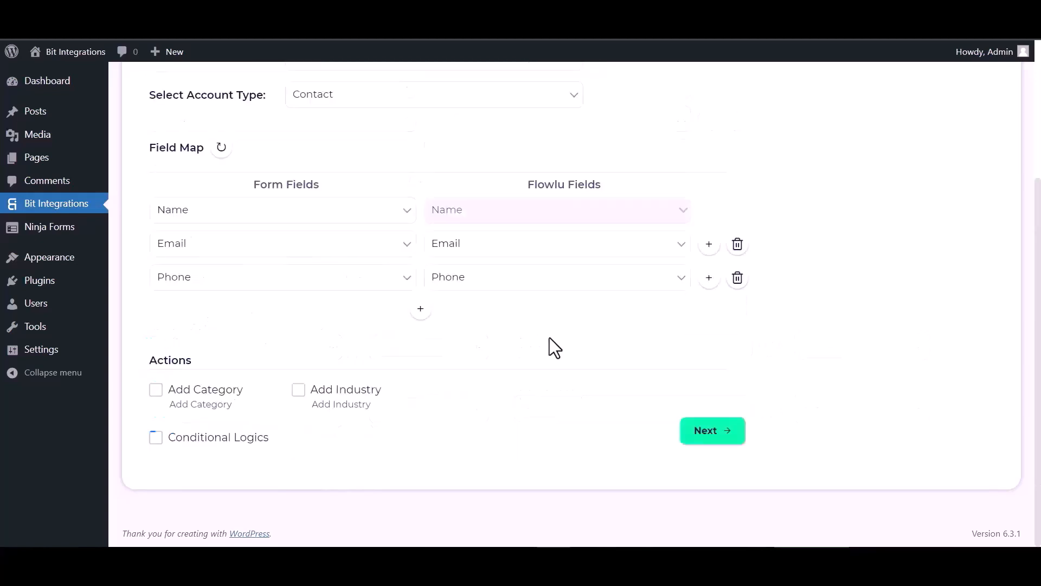
left_click(713, 439)
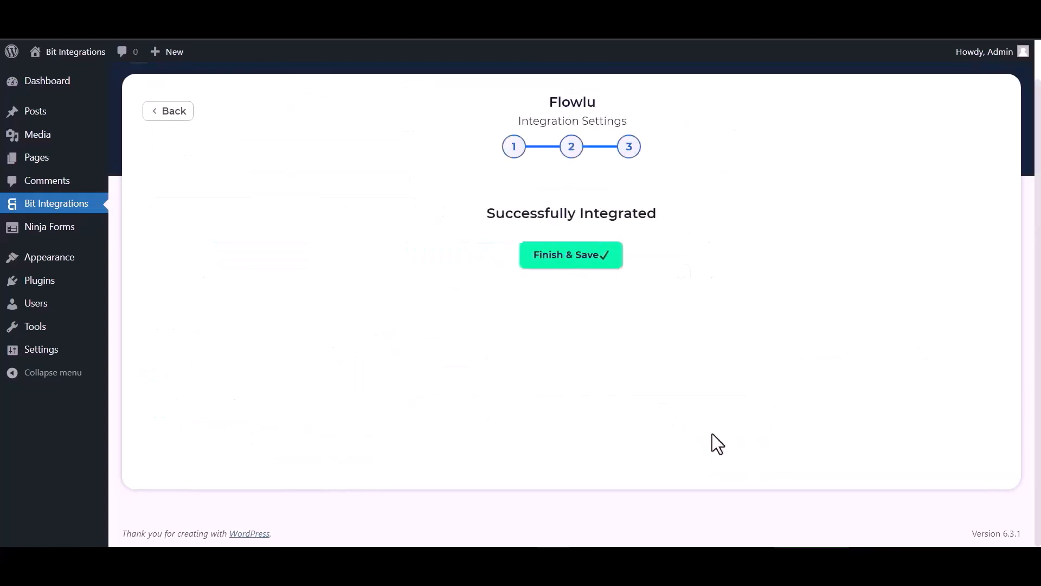
left_click(567, 269)
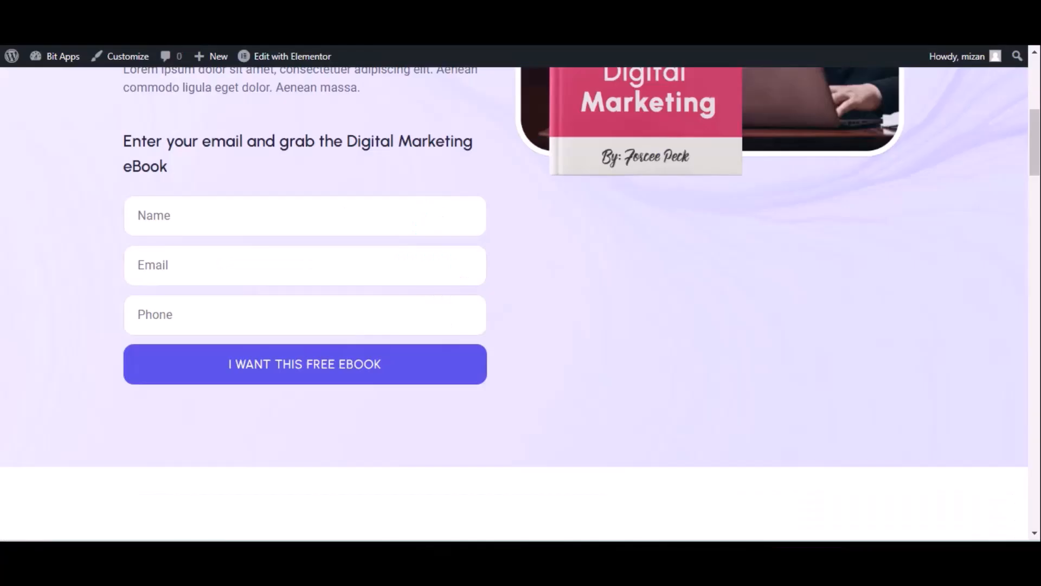
Submit the eBook optin form again with name 'Bit integrations', a test e-mail and phone number
left_click(70, 46)
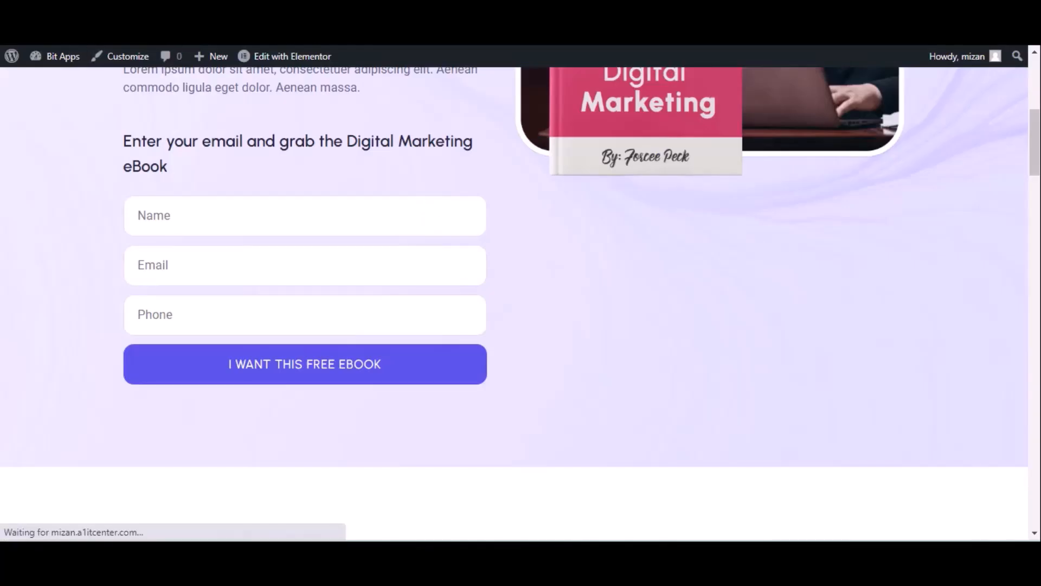
left_click(185, 216)
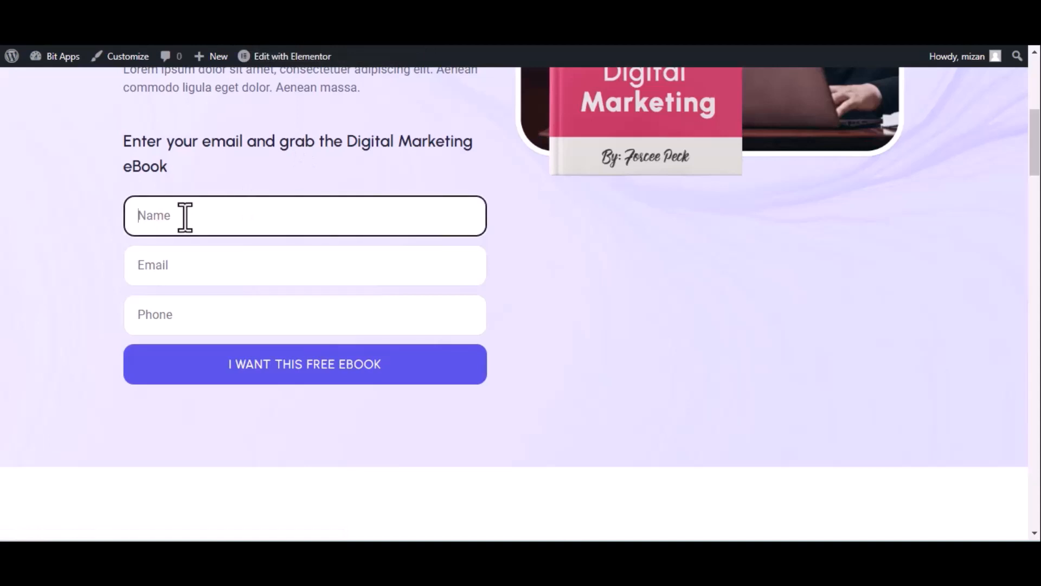
type("Bir ")
type("integrations")
left_click(228, 269)
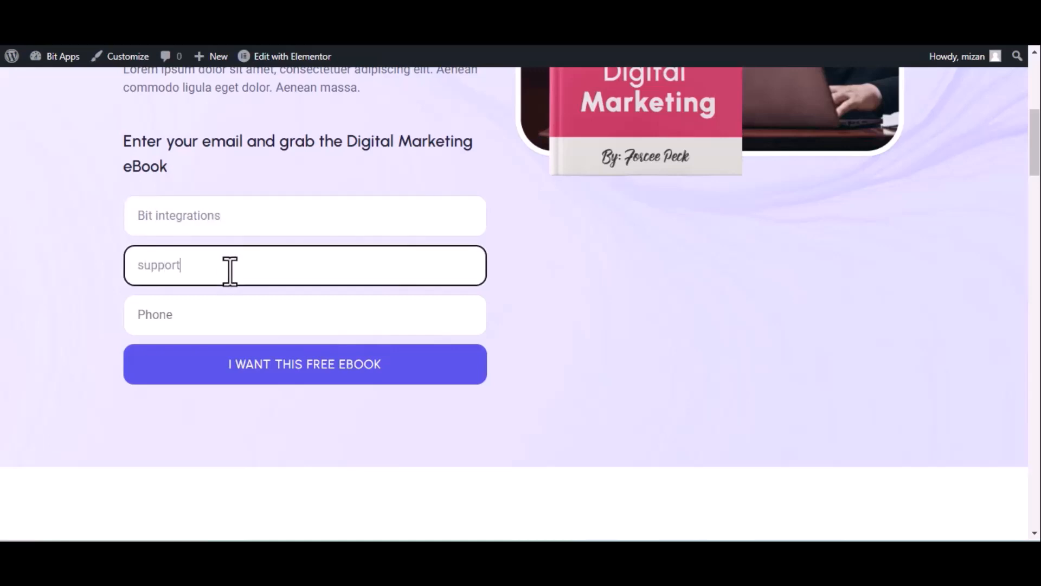
left_click(325, 323)
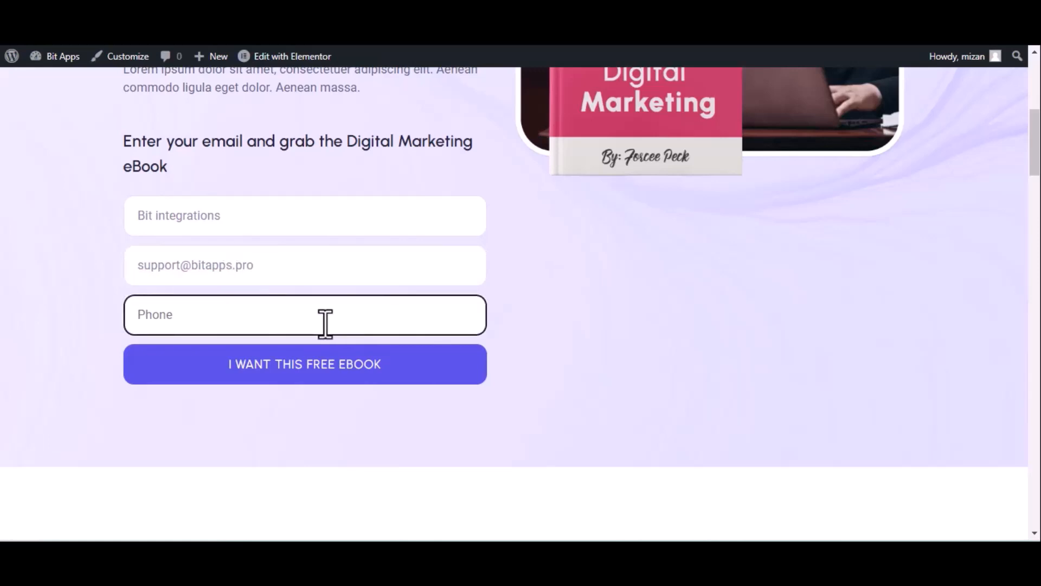
type("4444")
type("5666")
left_click(324, 366)
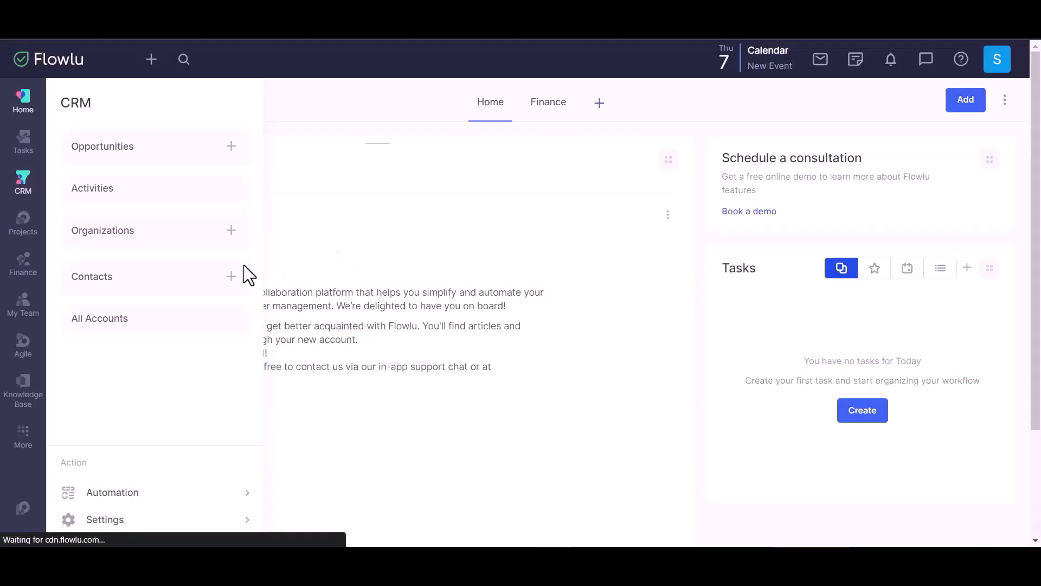
Open Flowlu's CRM contacts and view the new Bit Integrations contact
left_click(190, 287)
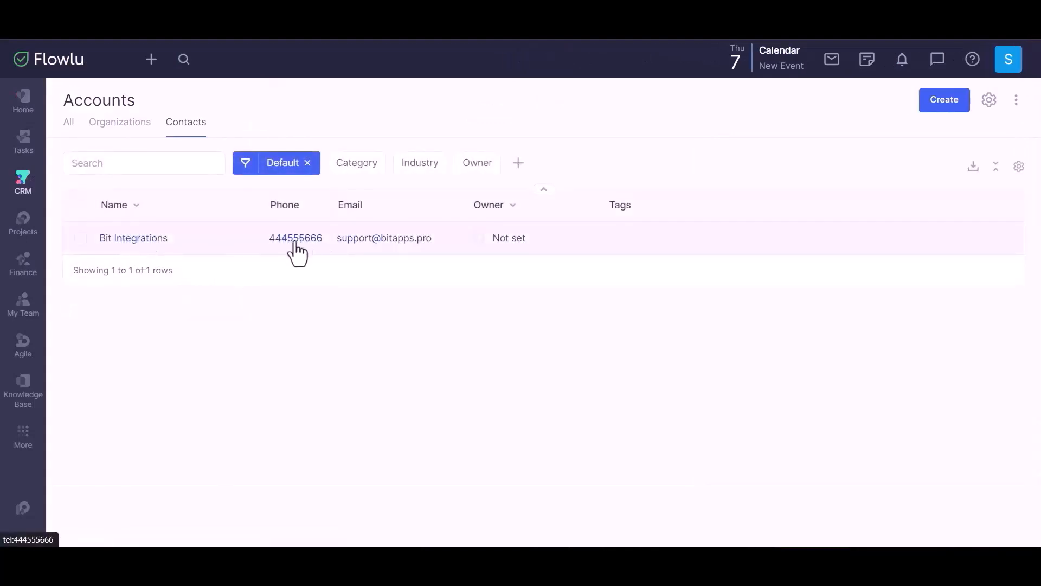
left_click(654, 250)
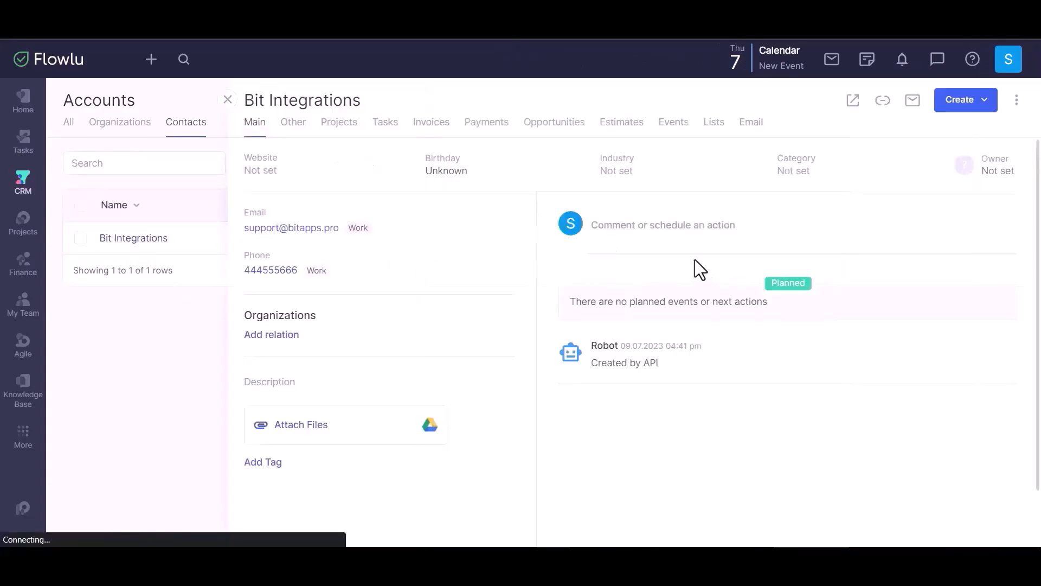